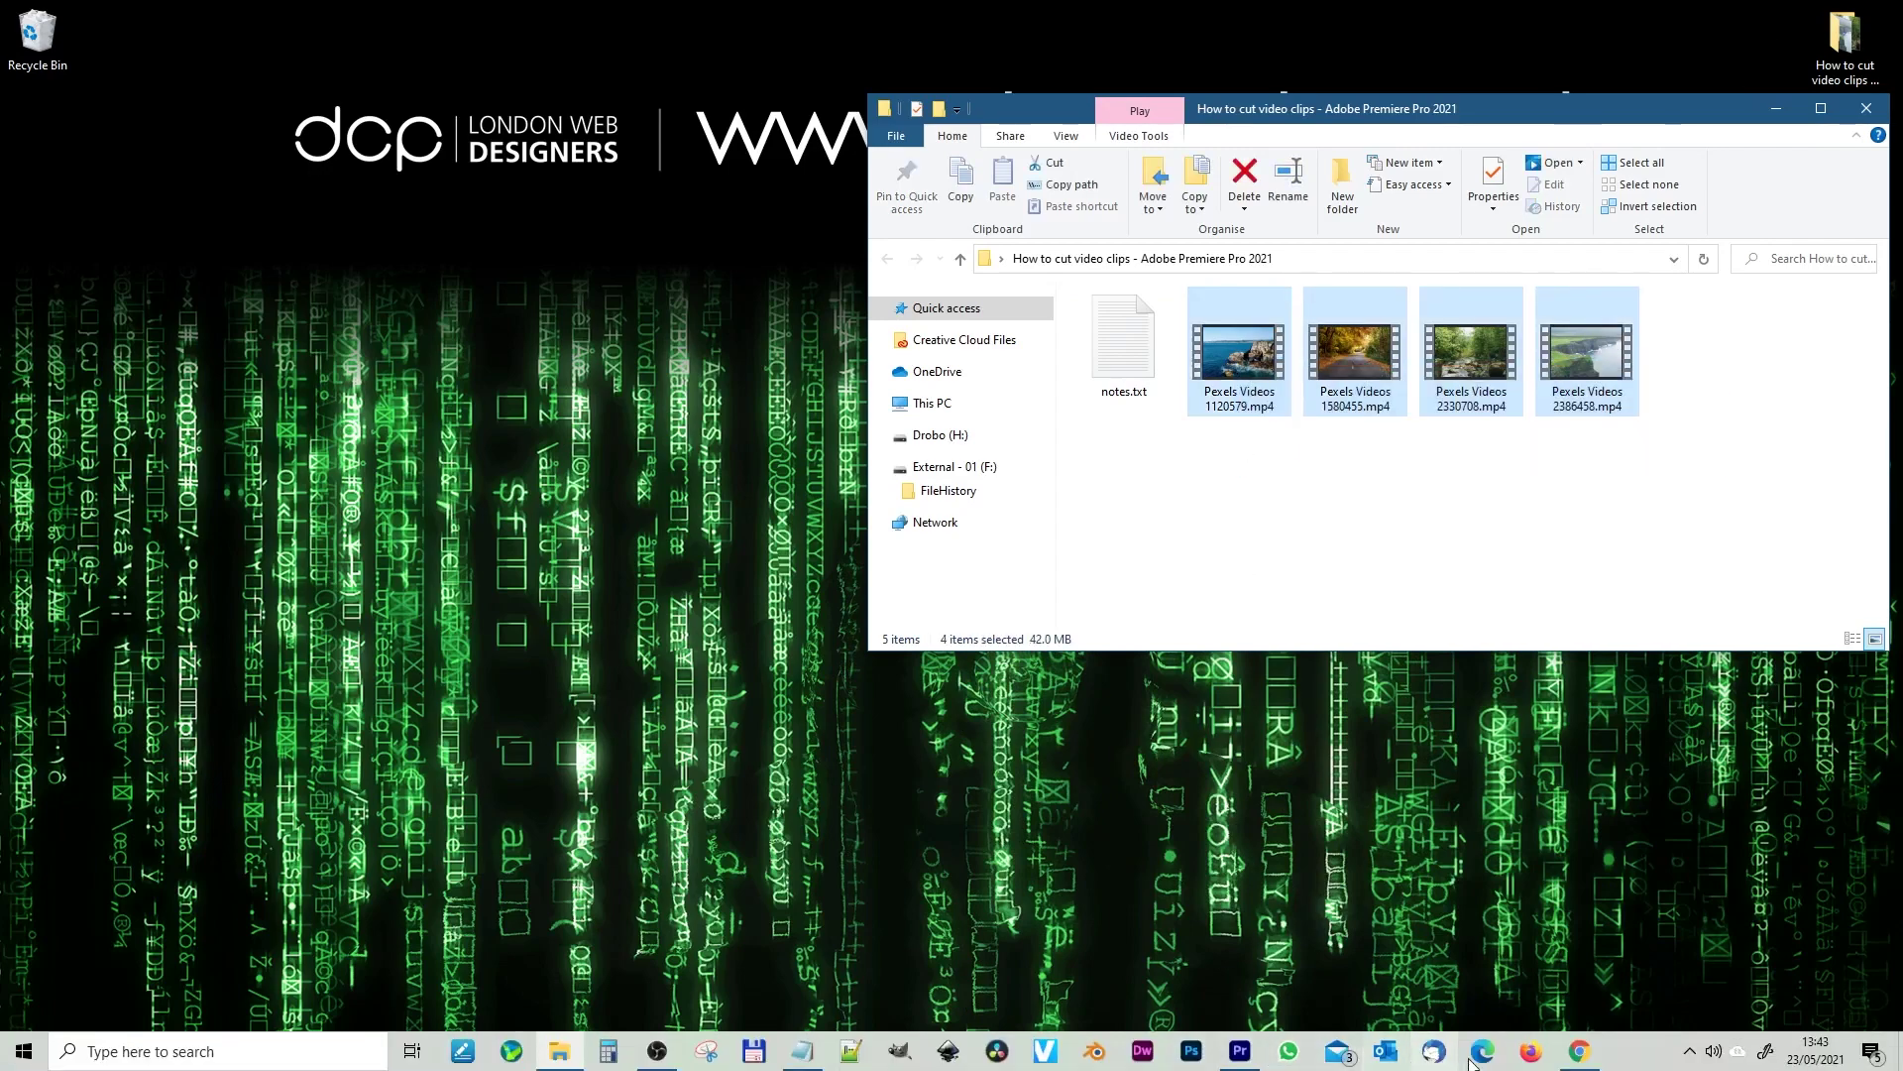
# Switch to Premiere Pro and delete all existing clips and the old sequence from the project
pyautogui.click(1239, 1053)
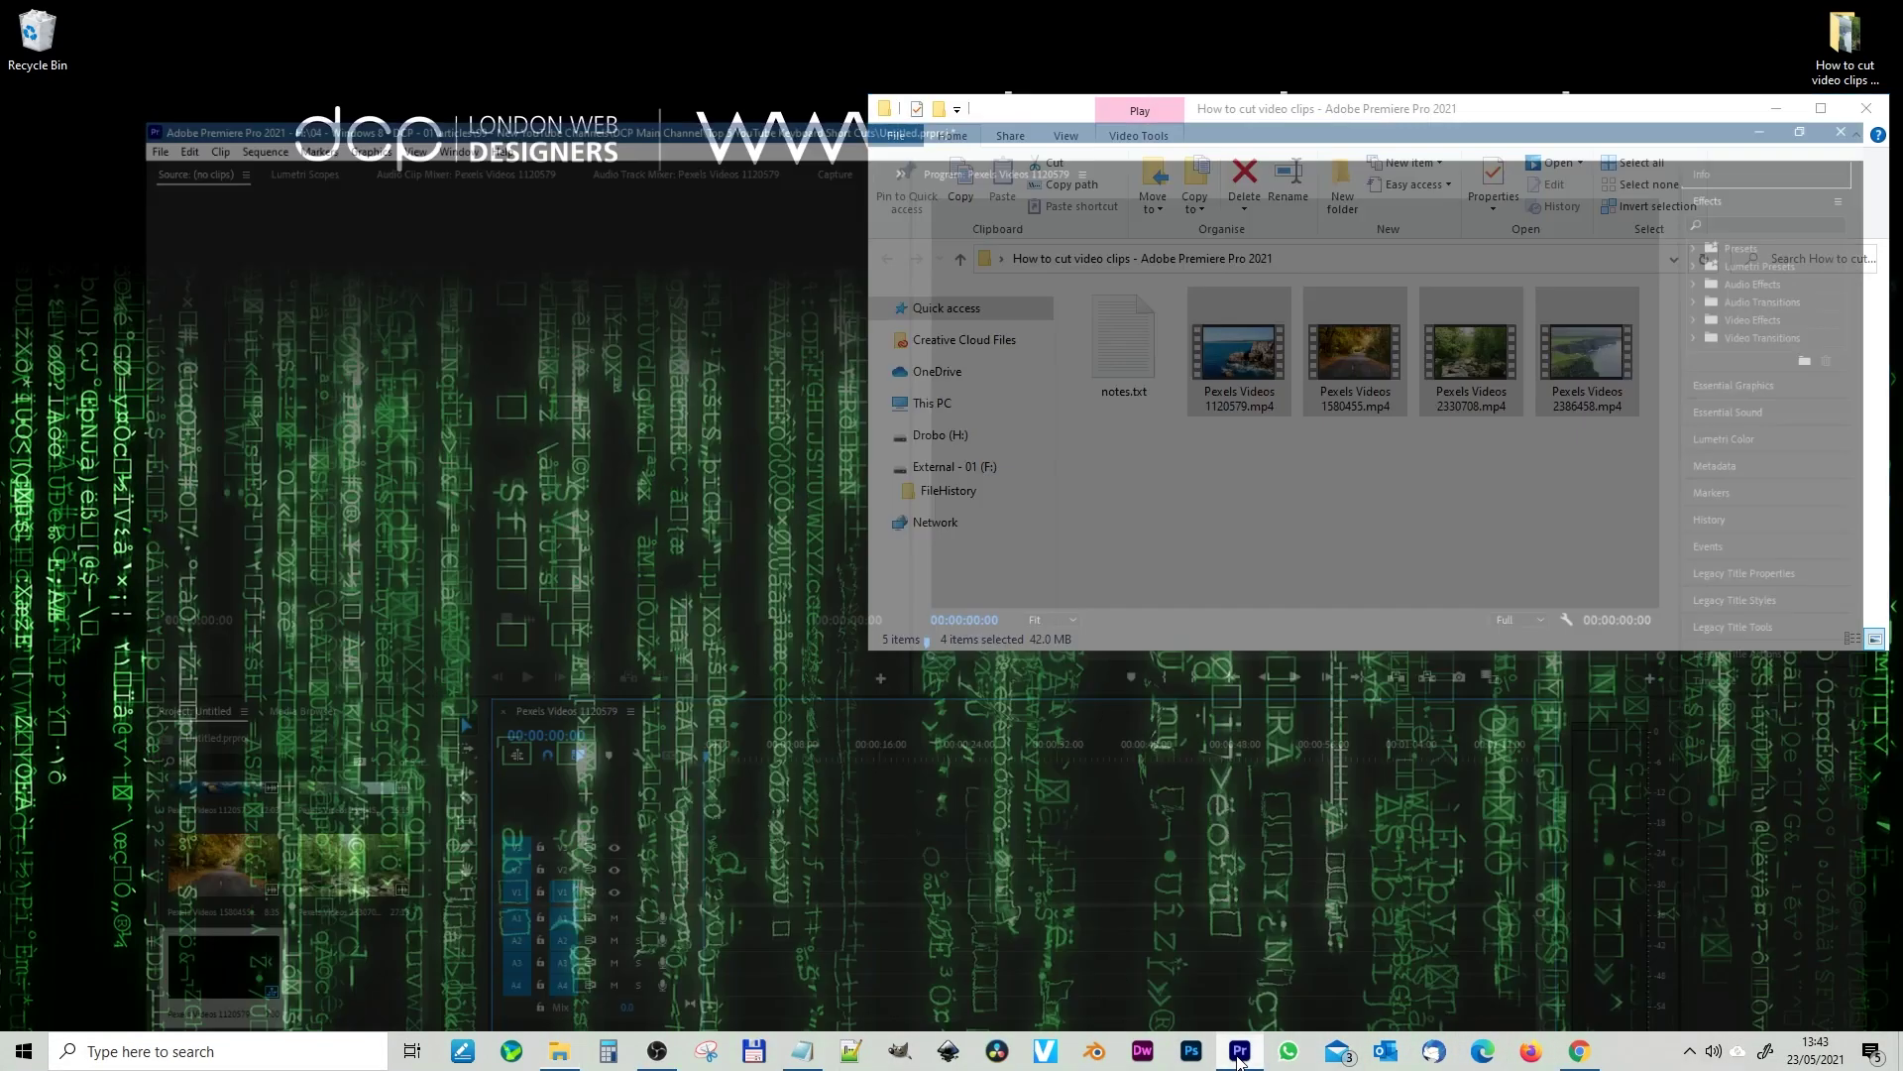
pyautogui.hotkey('ctrl', 'a')
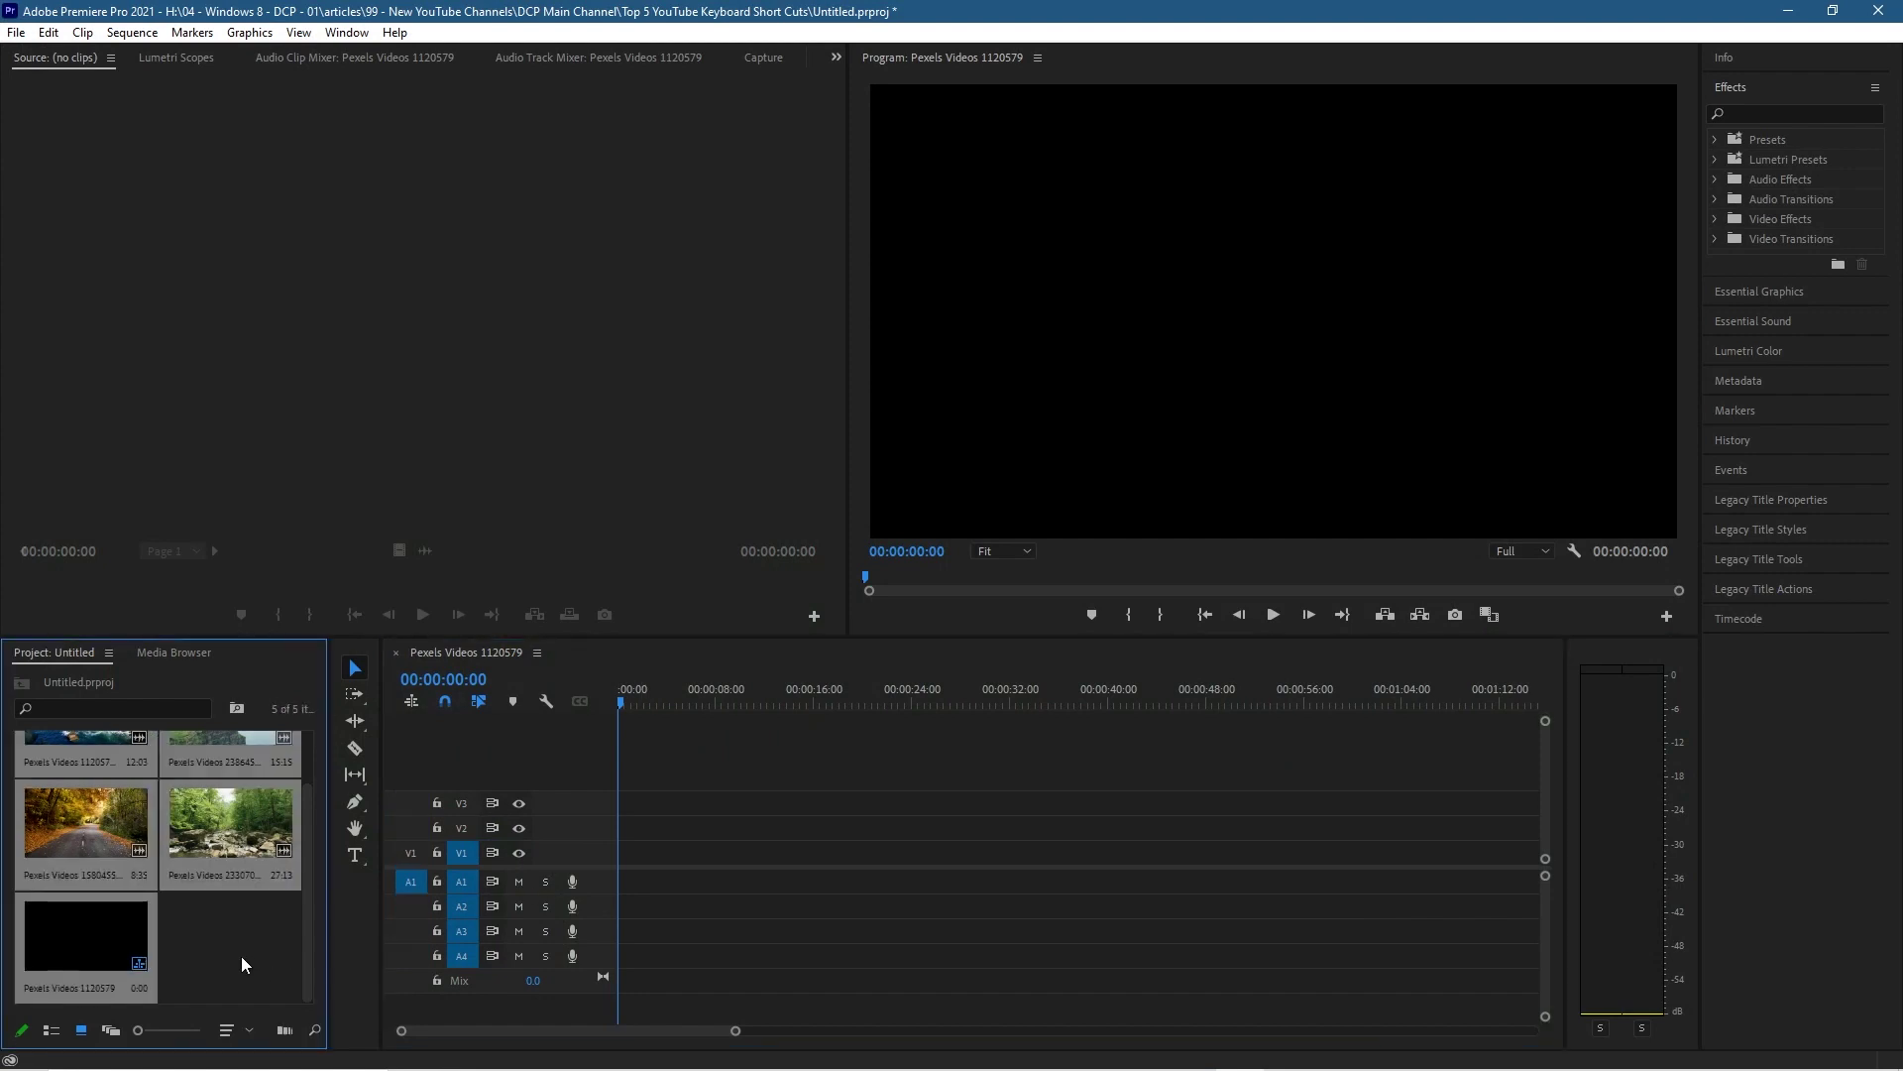
pyautogui.press('Delete')
# Bring the four selected Pexels MP4 files from the File Explorer folder into the empty timeline as a new sequence
pyautogui.hotkey('alt', 'Tab')
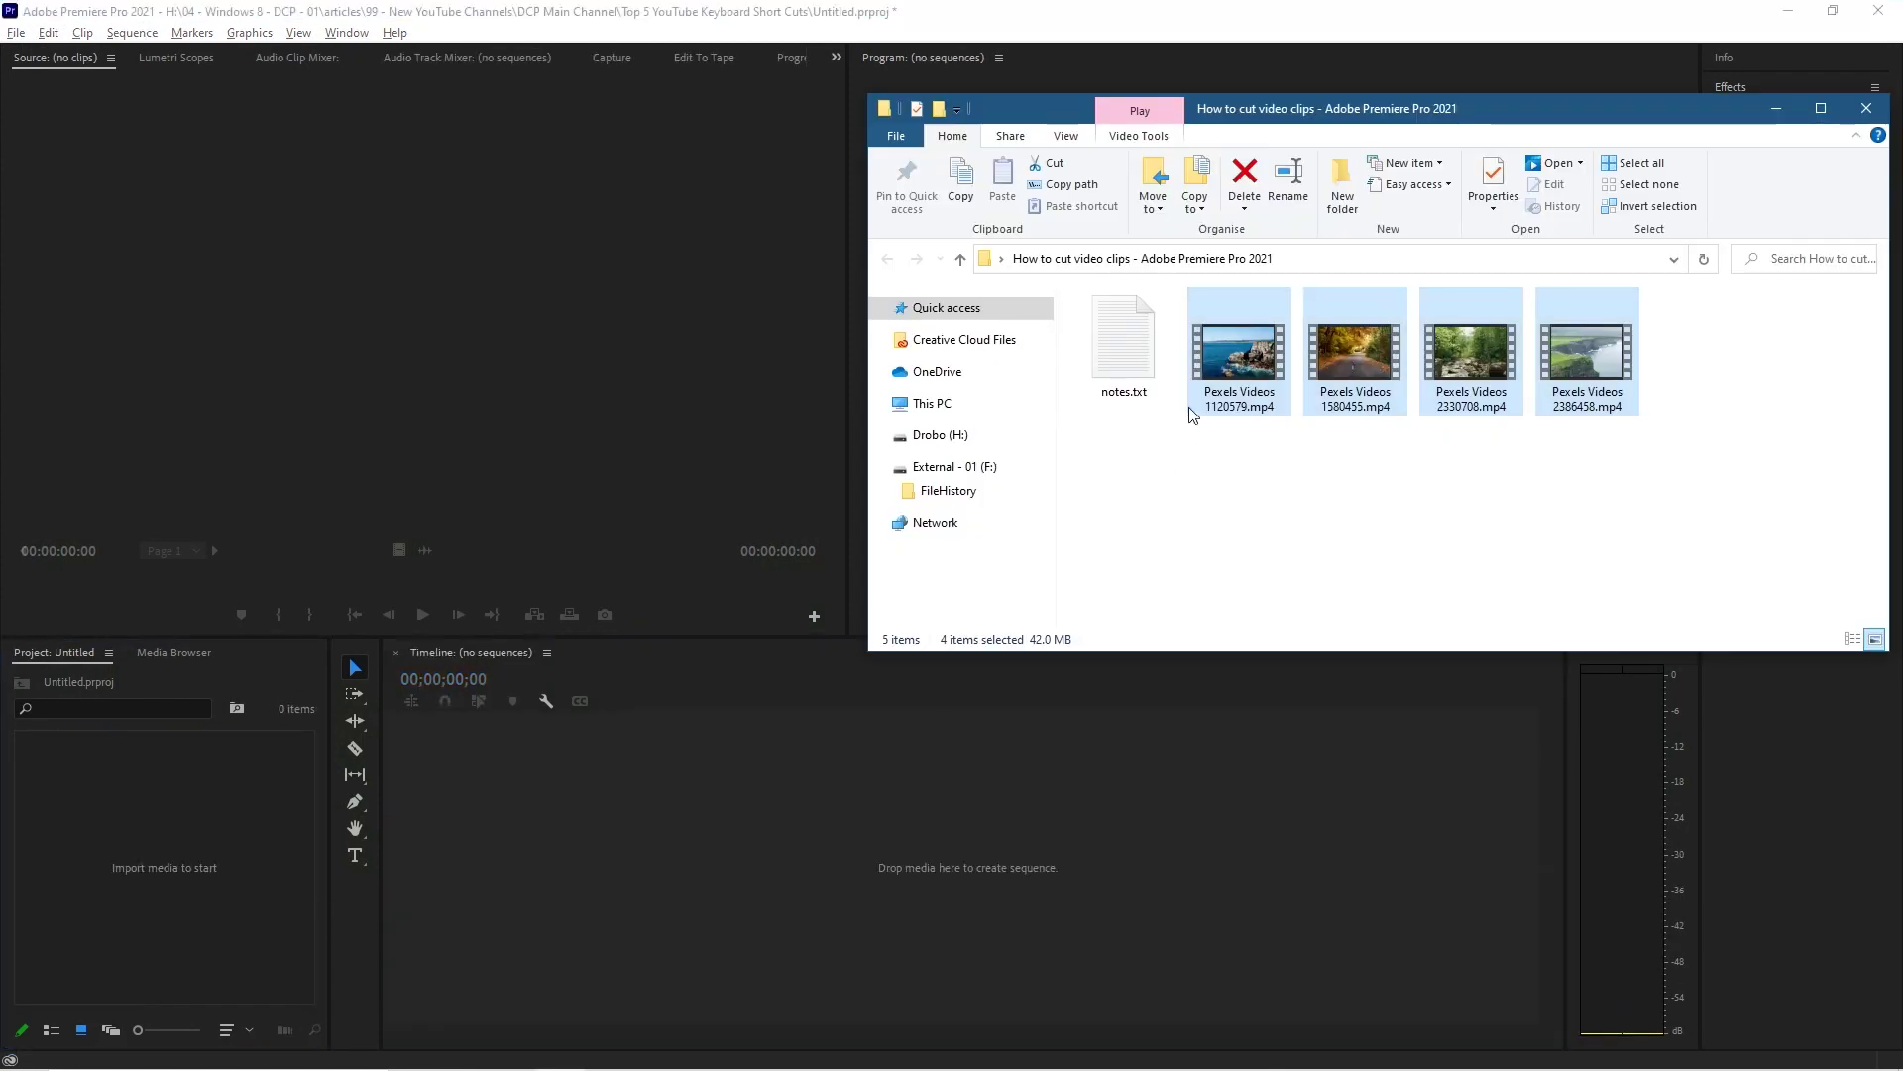
pyautogui.moveTo(1260, 333); pyautogui.dragTo(437, 825)
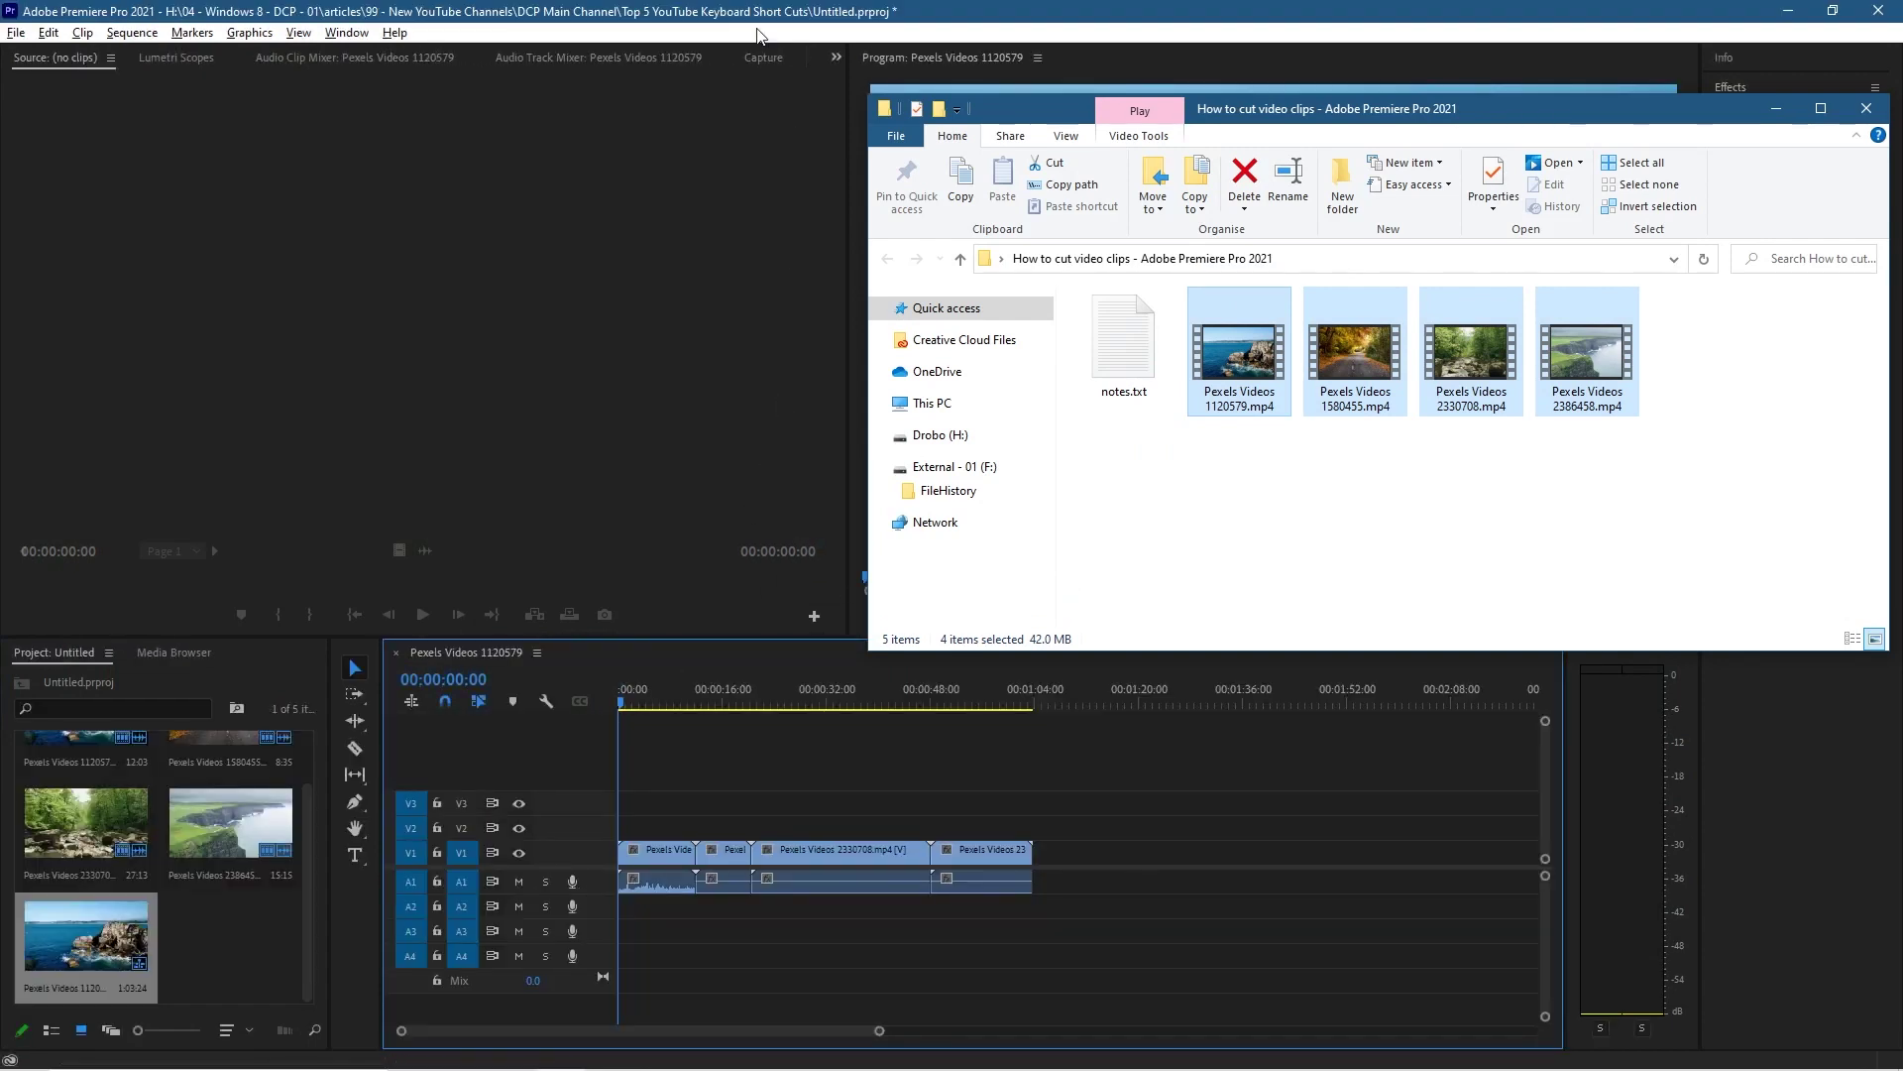
pyautogui.click(733, 6)
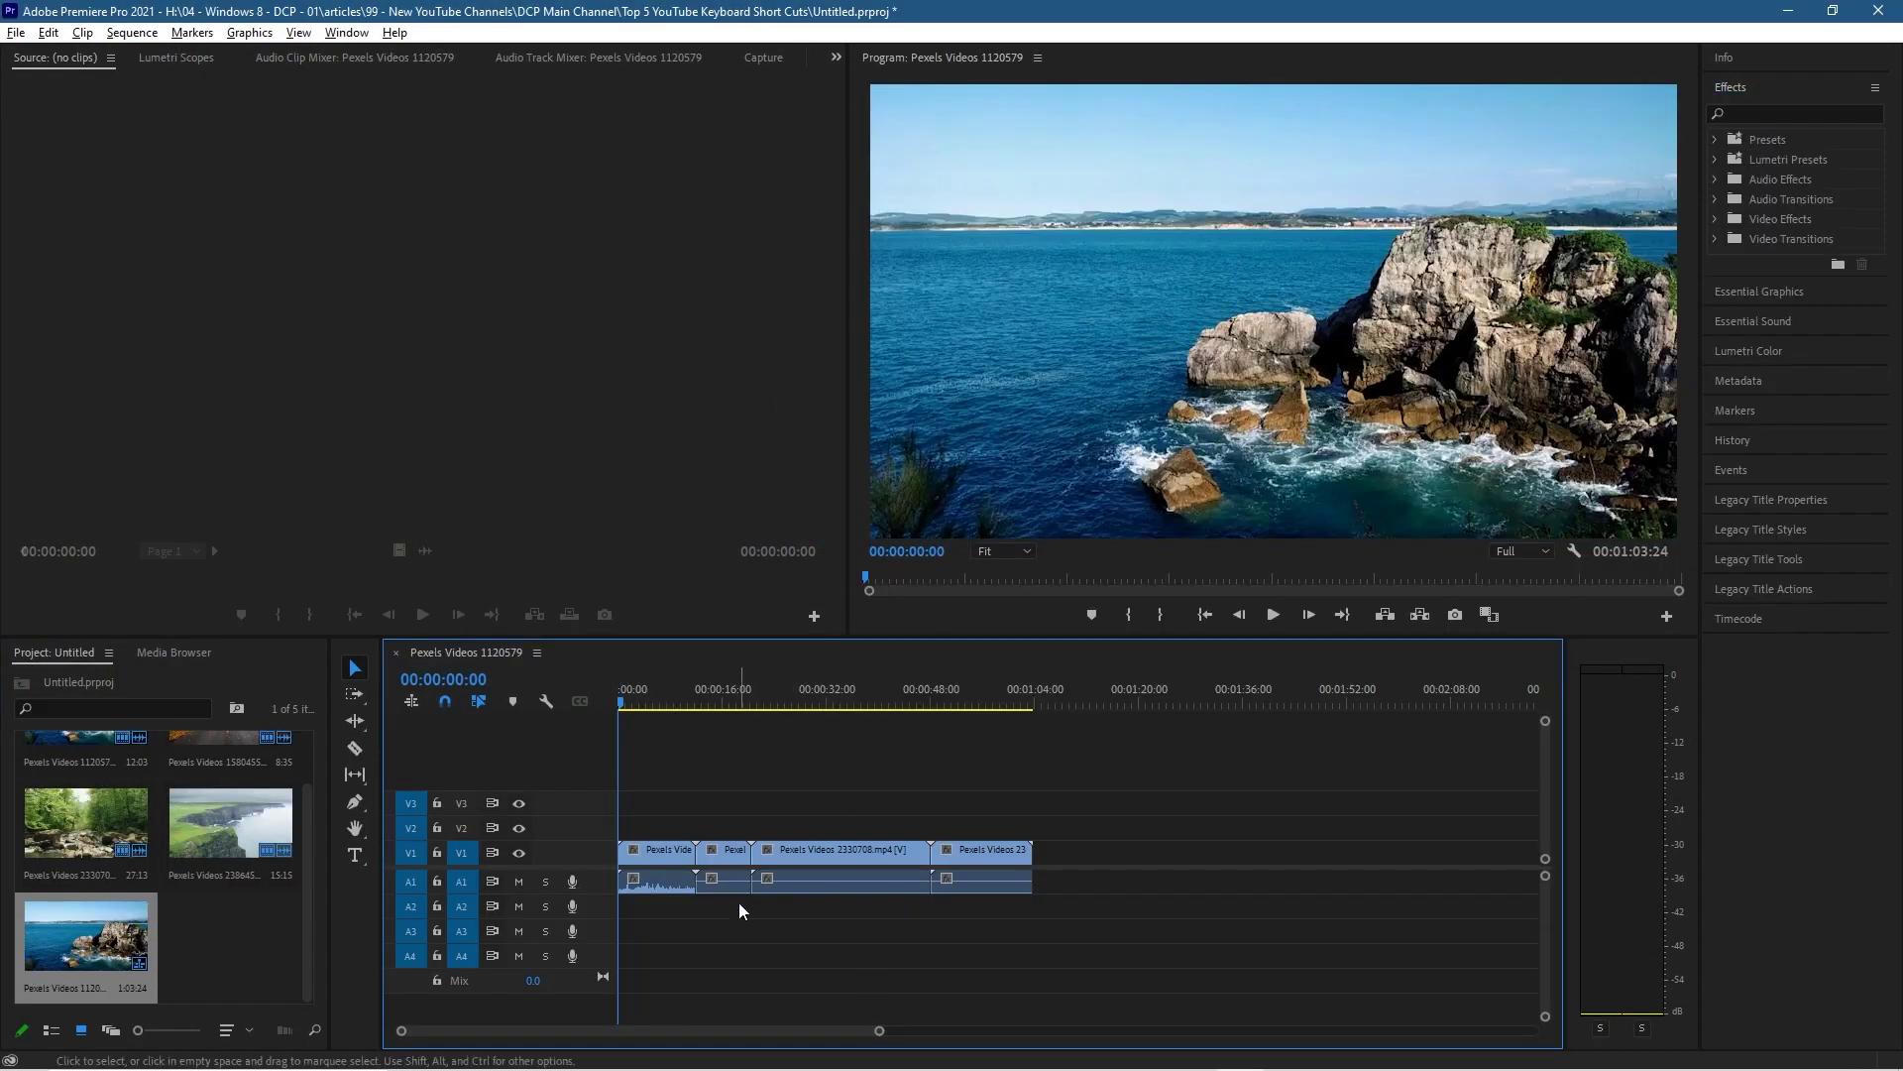
pyautogui.scroll(4, 740, 910)
pyautogui.scroll(1, 739, 910)
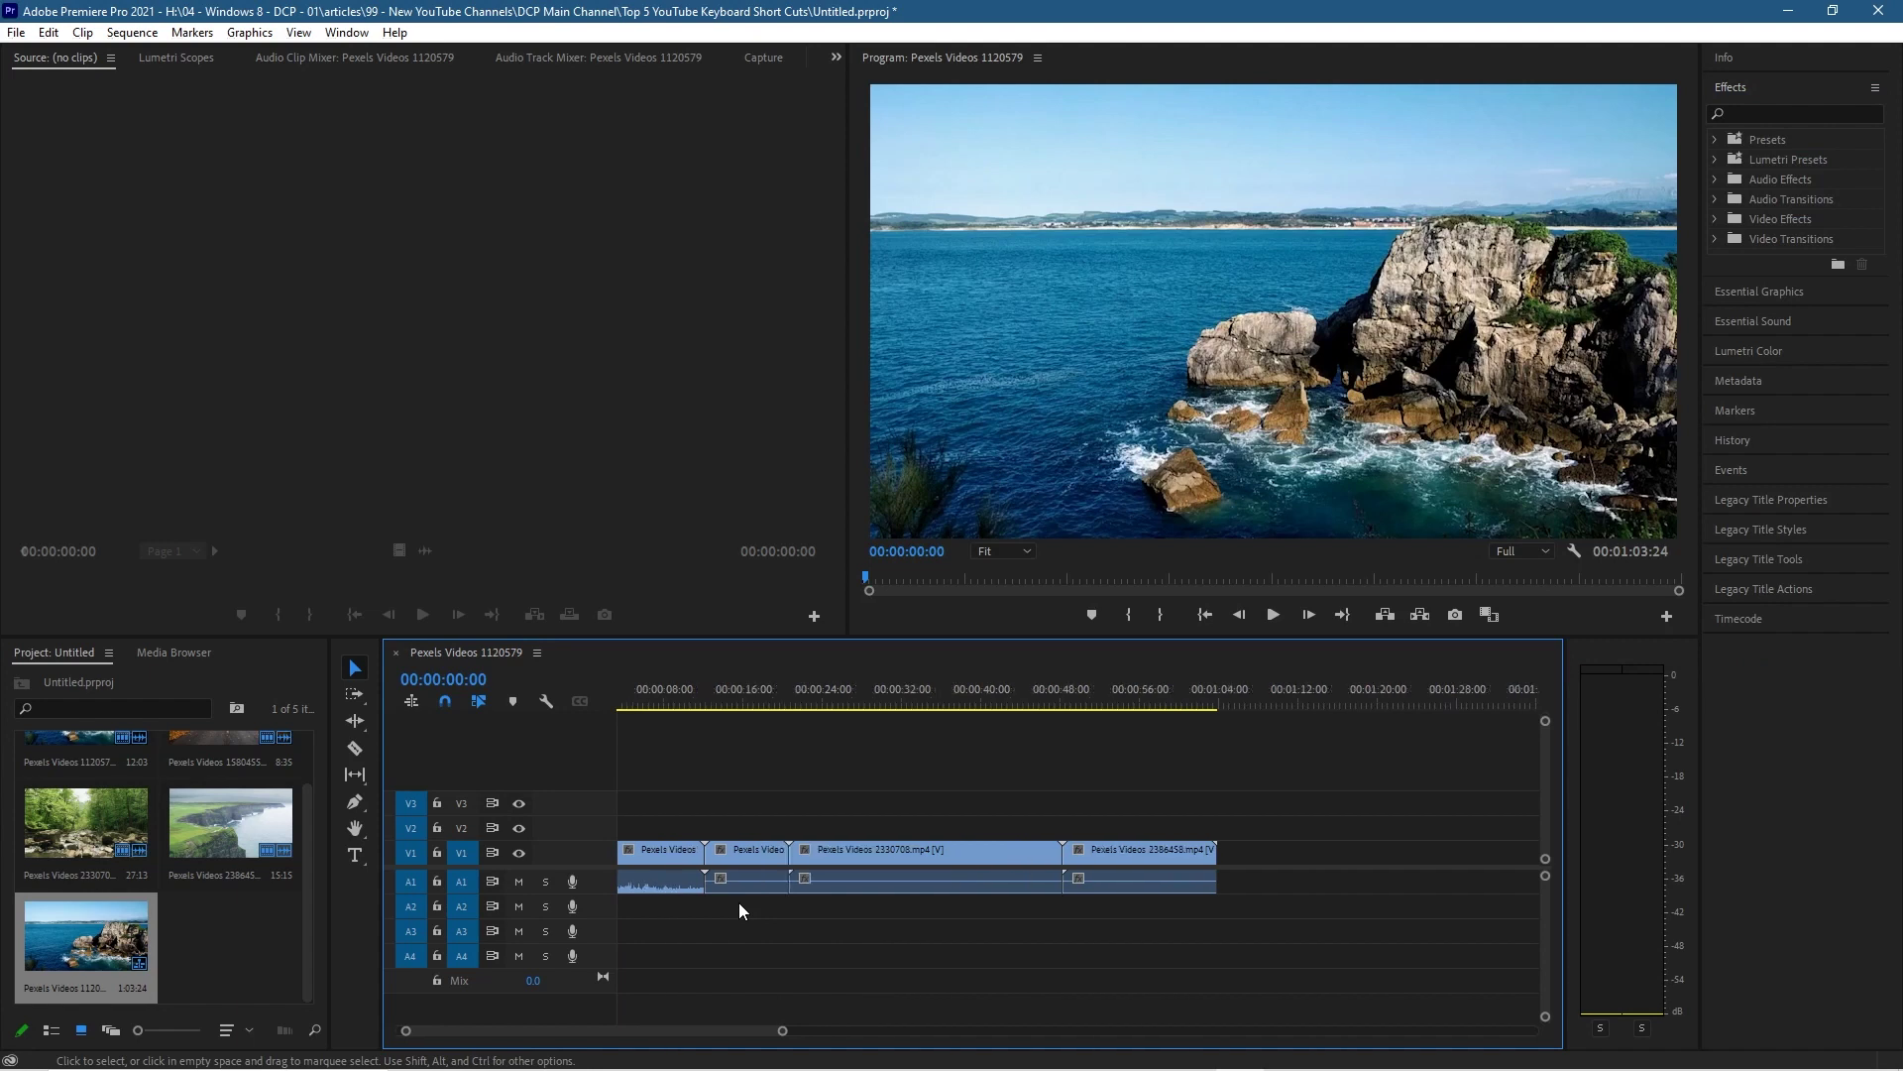
pyautogui.scroll(3, 740, 902)
# Delete the audio parts of all four clips from track A1, keeping their video
pyautogui.click(693, 883)
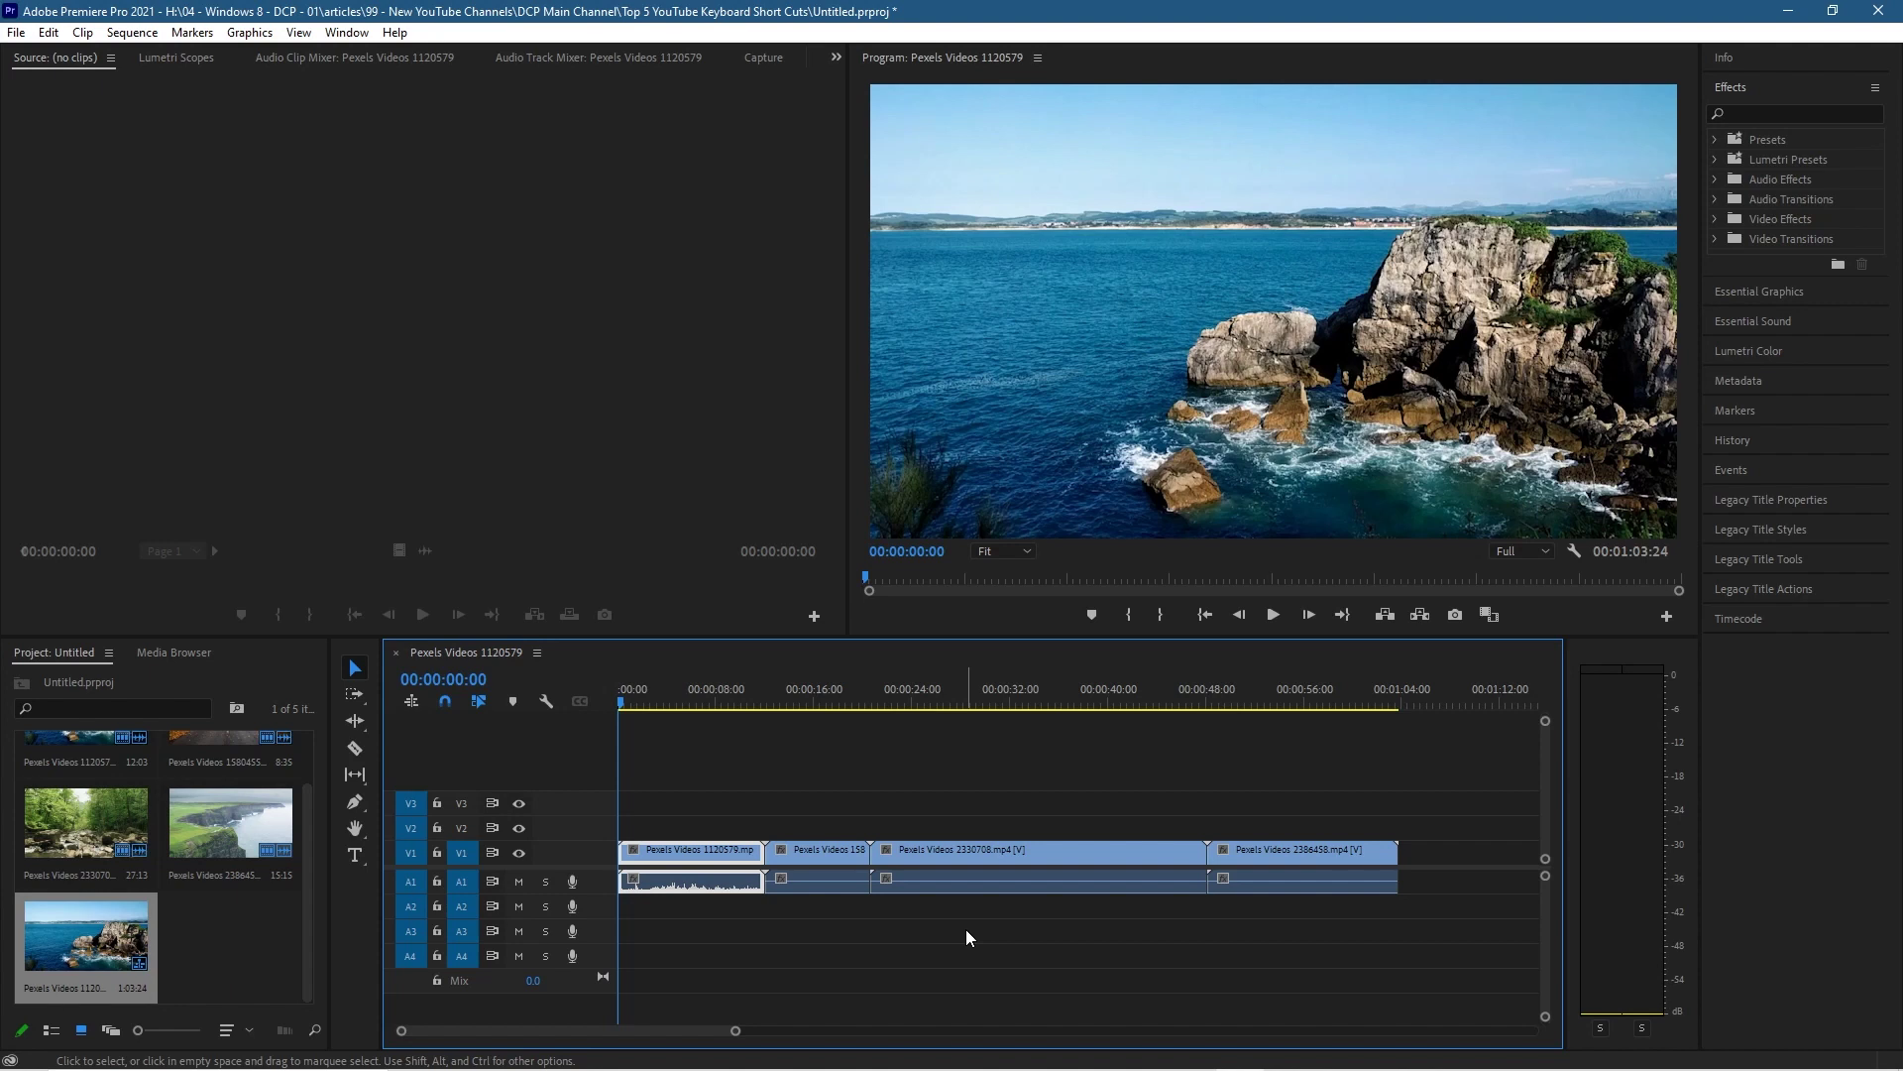
pyautogui.click(878, 950)
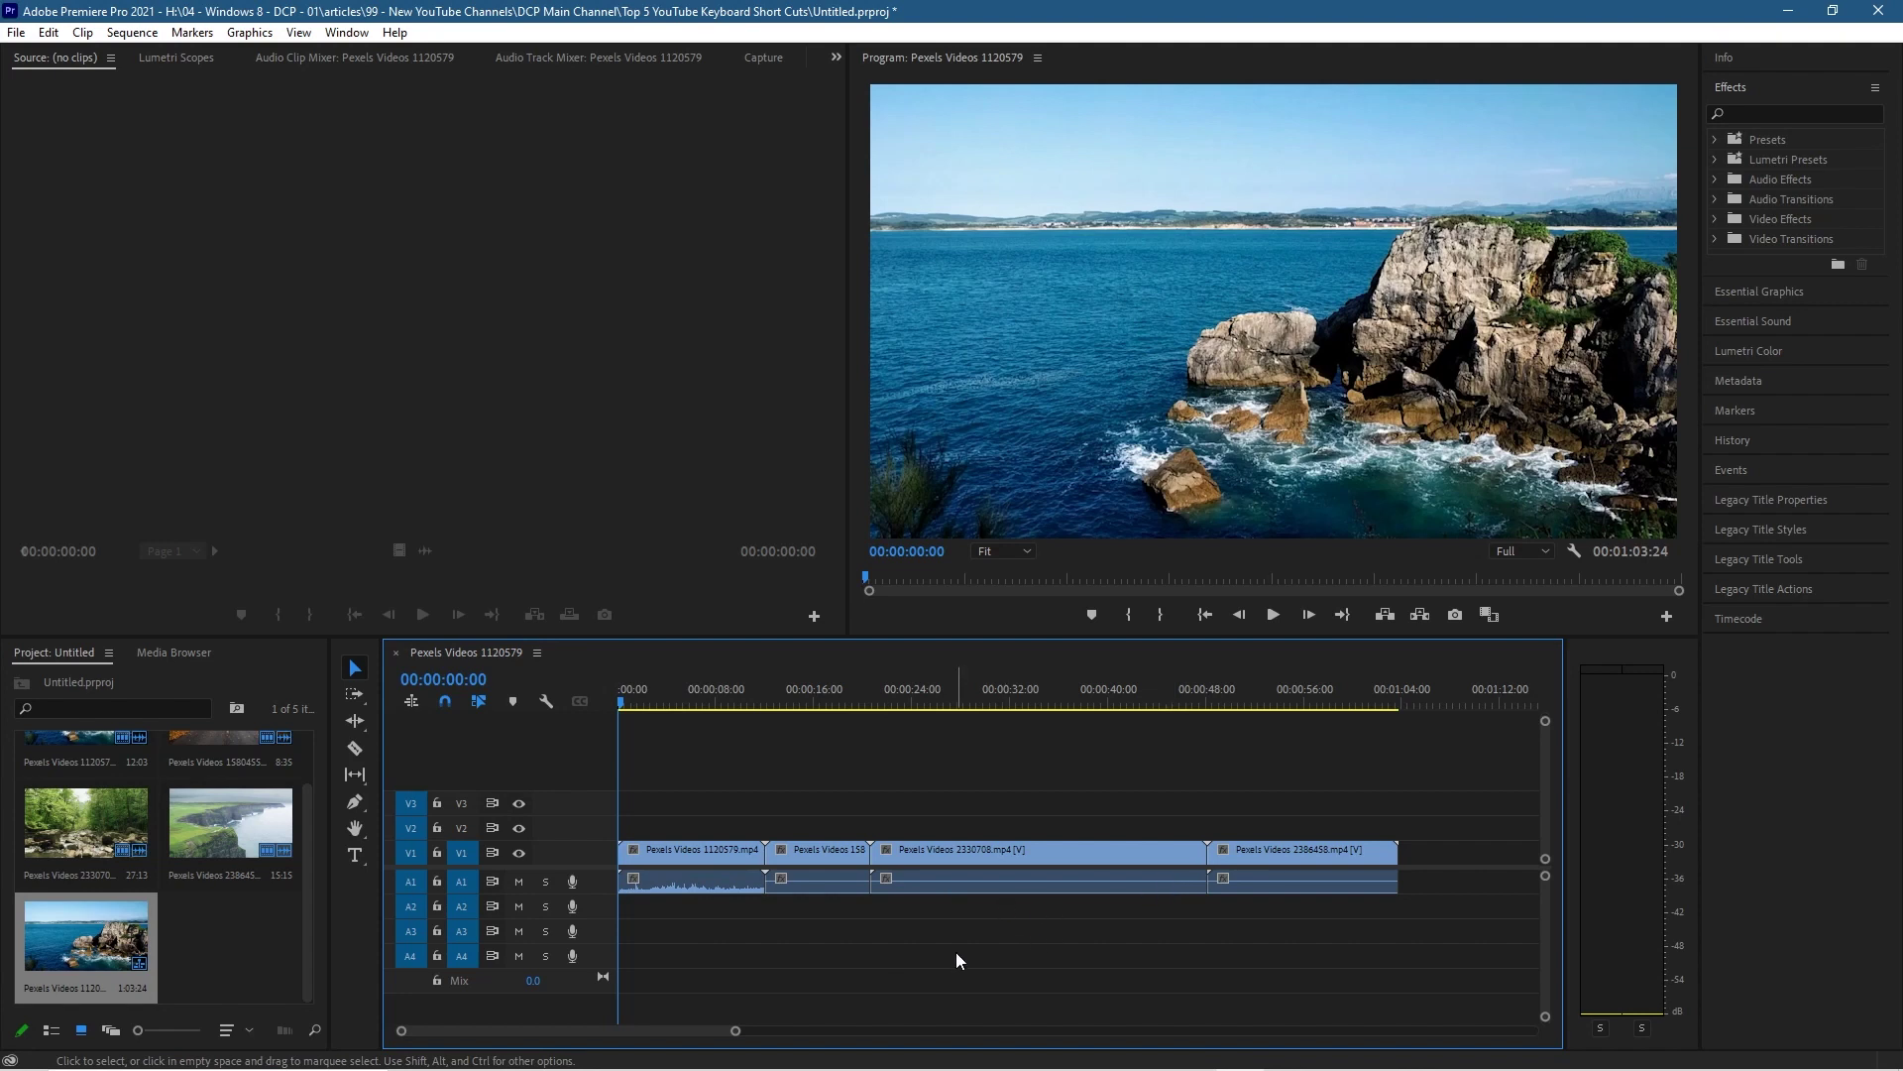
pyautogui.press('shift')
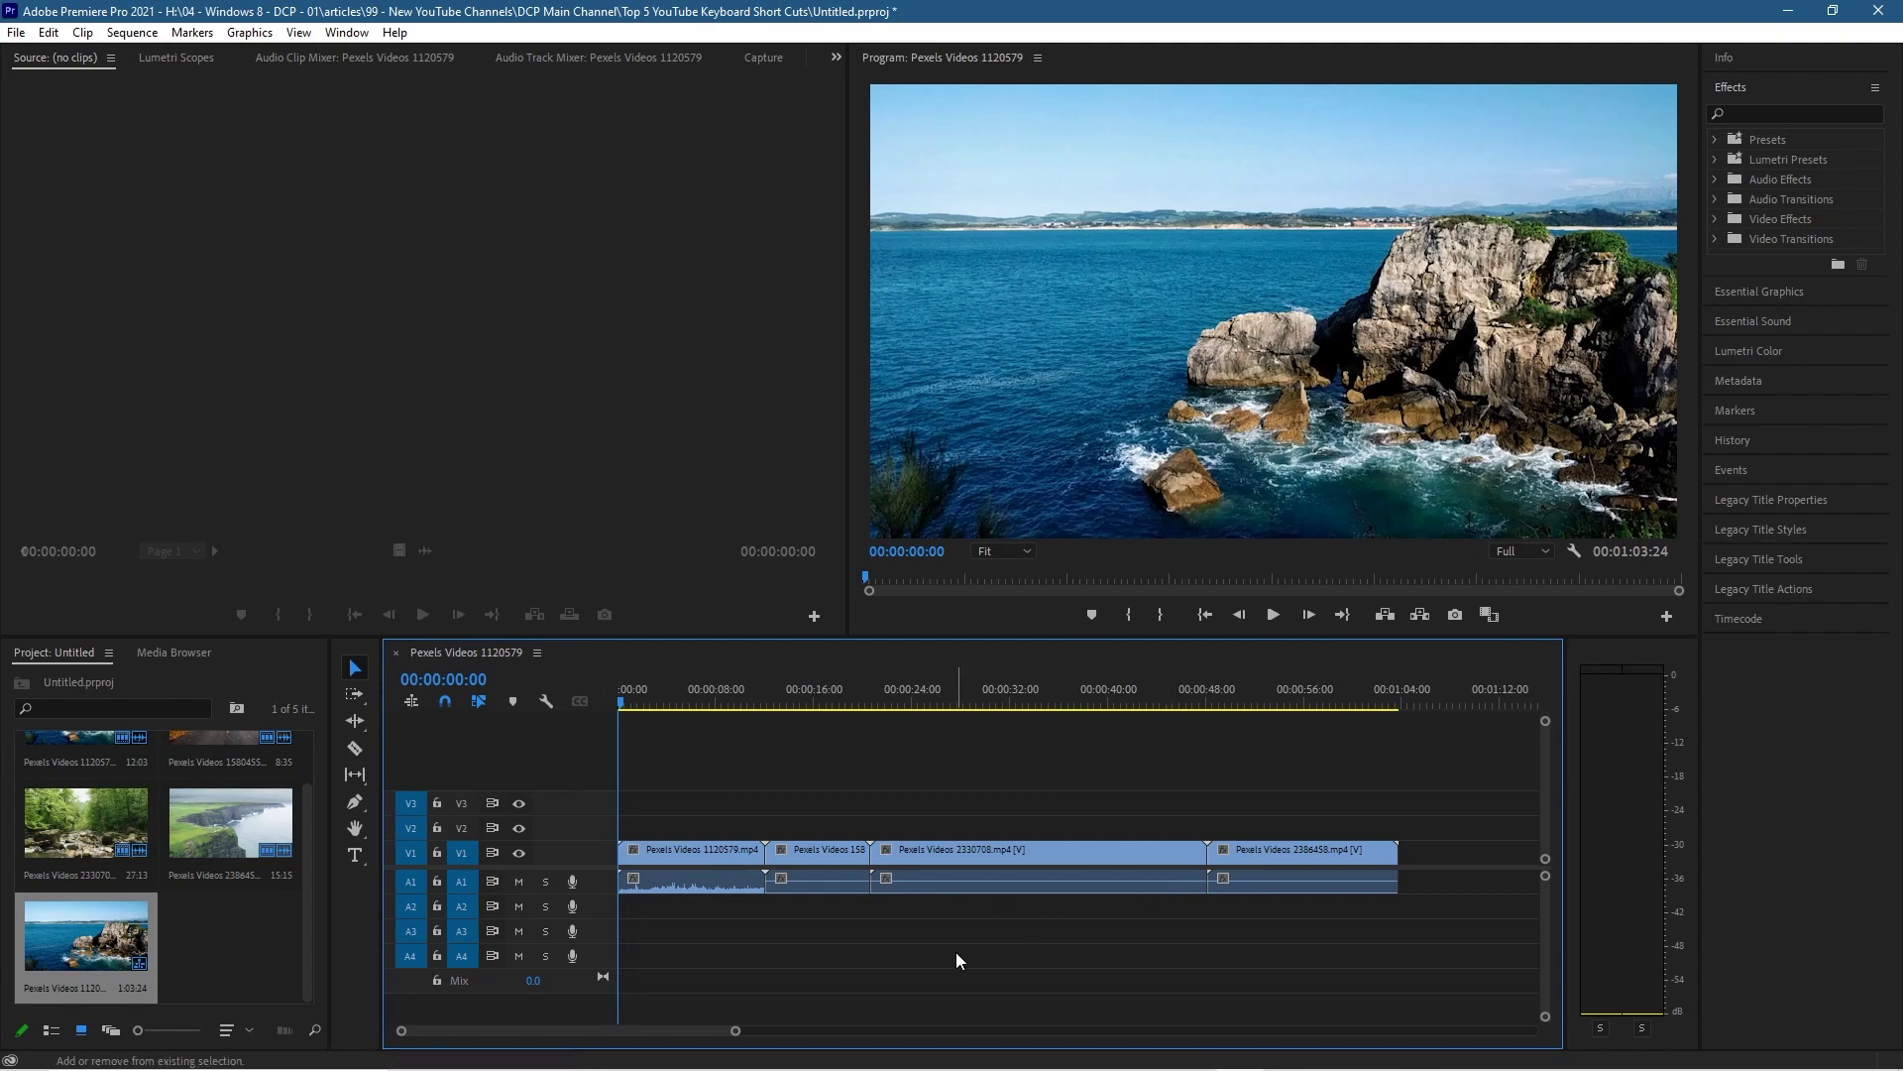
pyautogui.keyDown('shift'); pyautogui.click(718, 882); pyautogui.keyUp('shift')
pyautogui.keyDown('shift'); pyautogui.click(840, 881); pyautogui.keyUp('shift')
pyautogui.keyDown('shift'); pyautogui.click(987, 882); pyautogui.keyUp('shift')
pyautogui.keyDown('shift'); pyautogui.click(1259, 880); pyautogui.keyUp('shift')
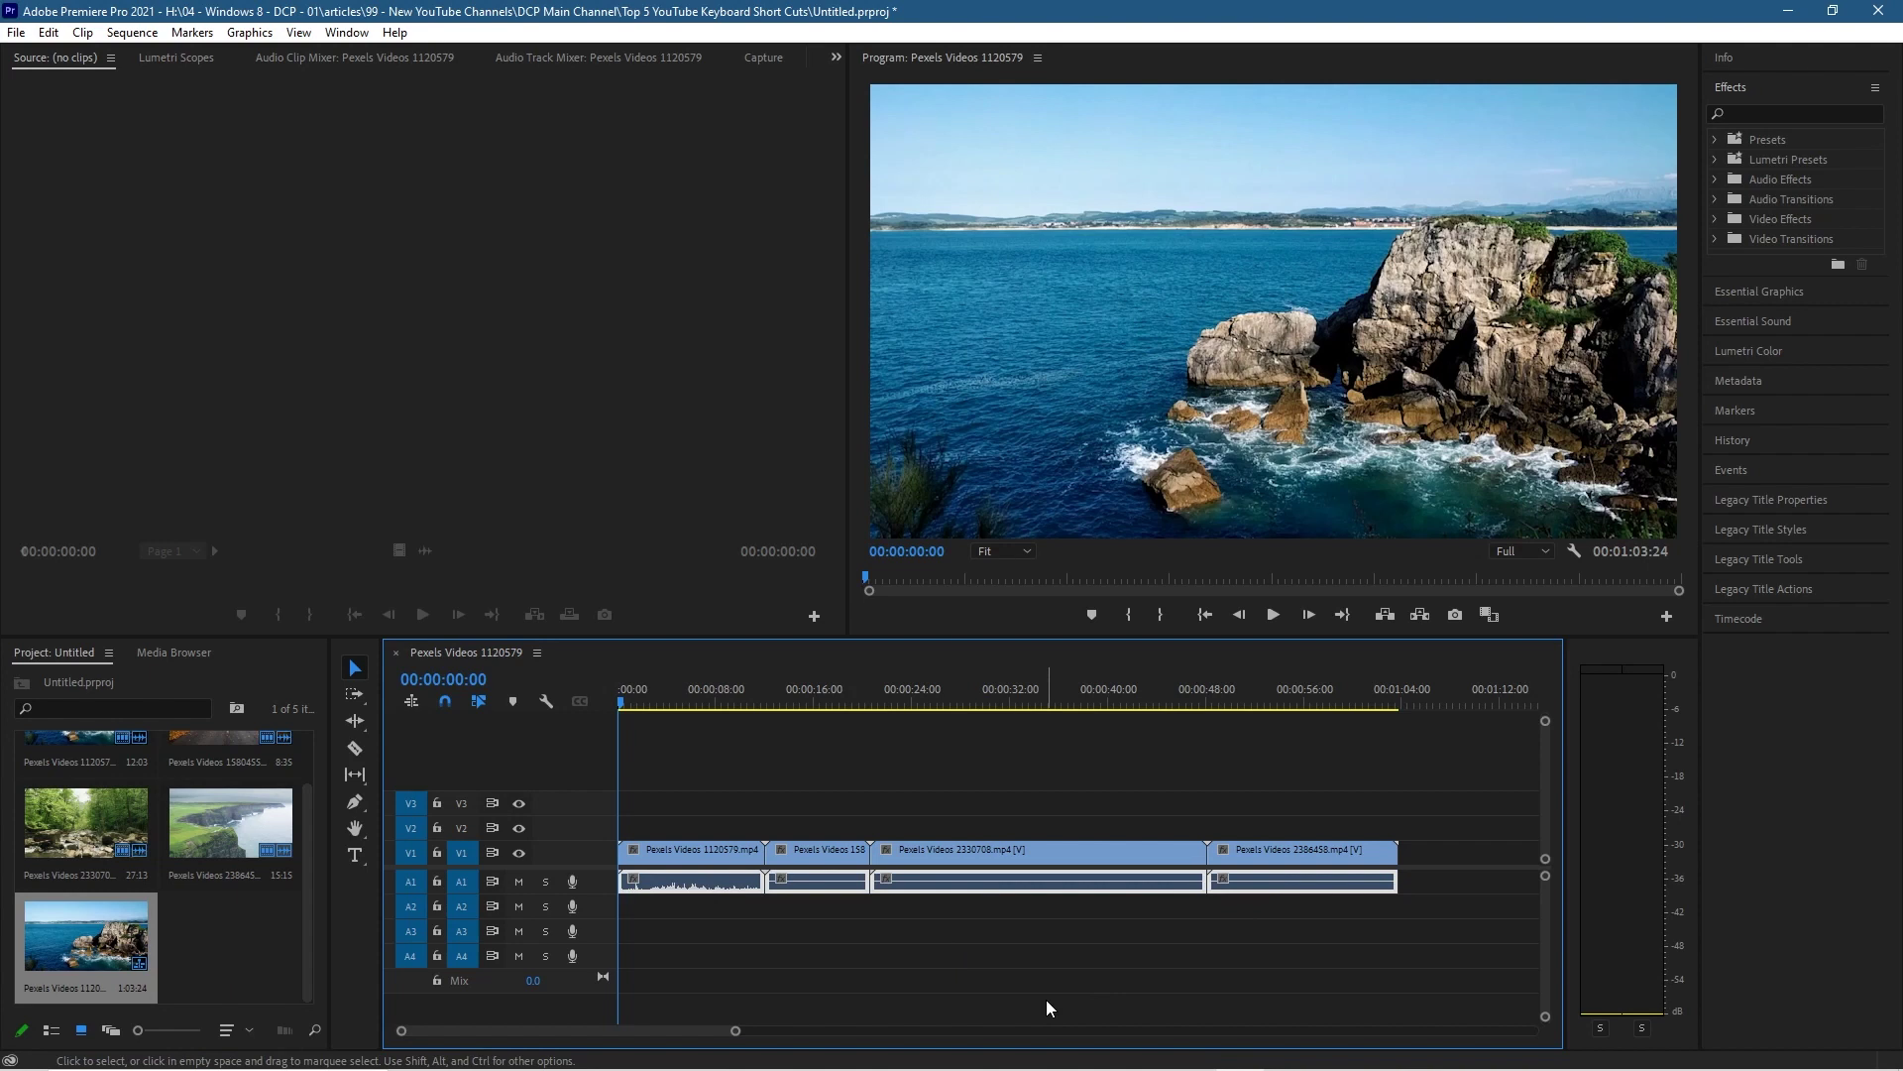
pyautogui.press('Delete')
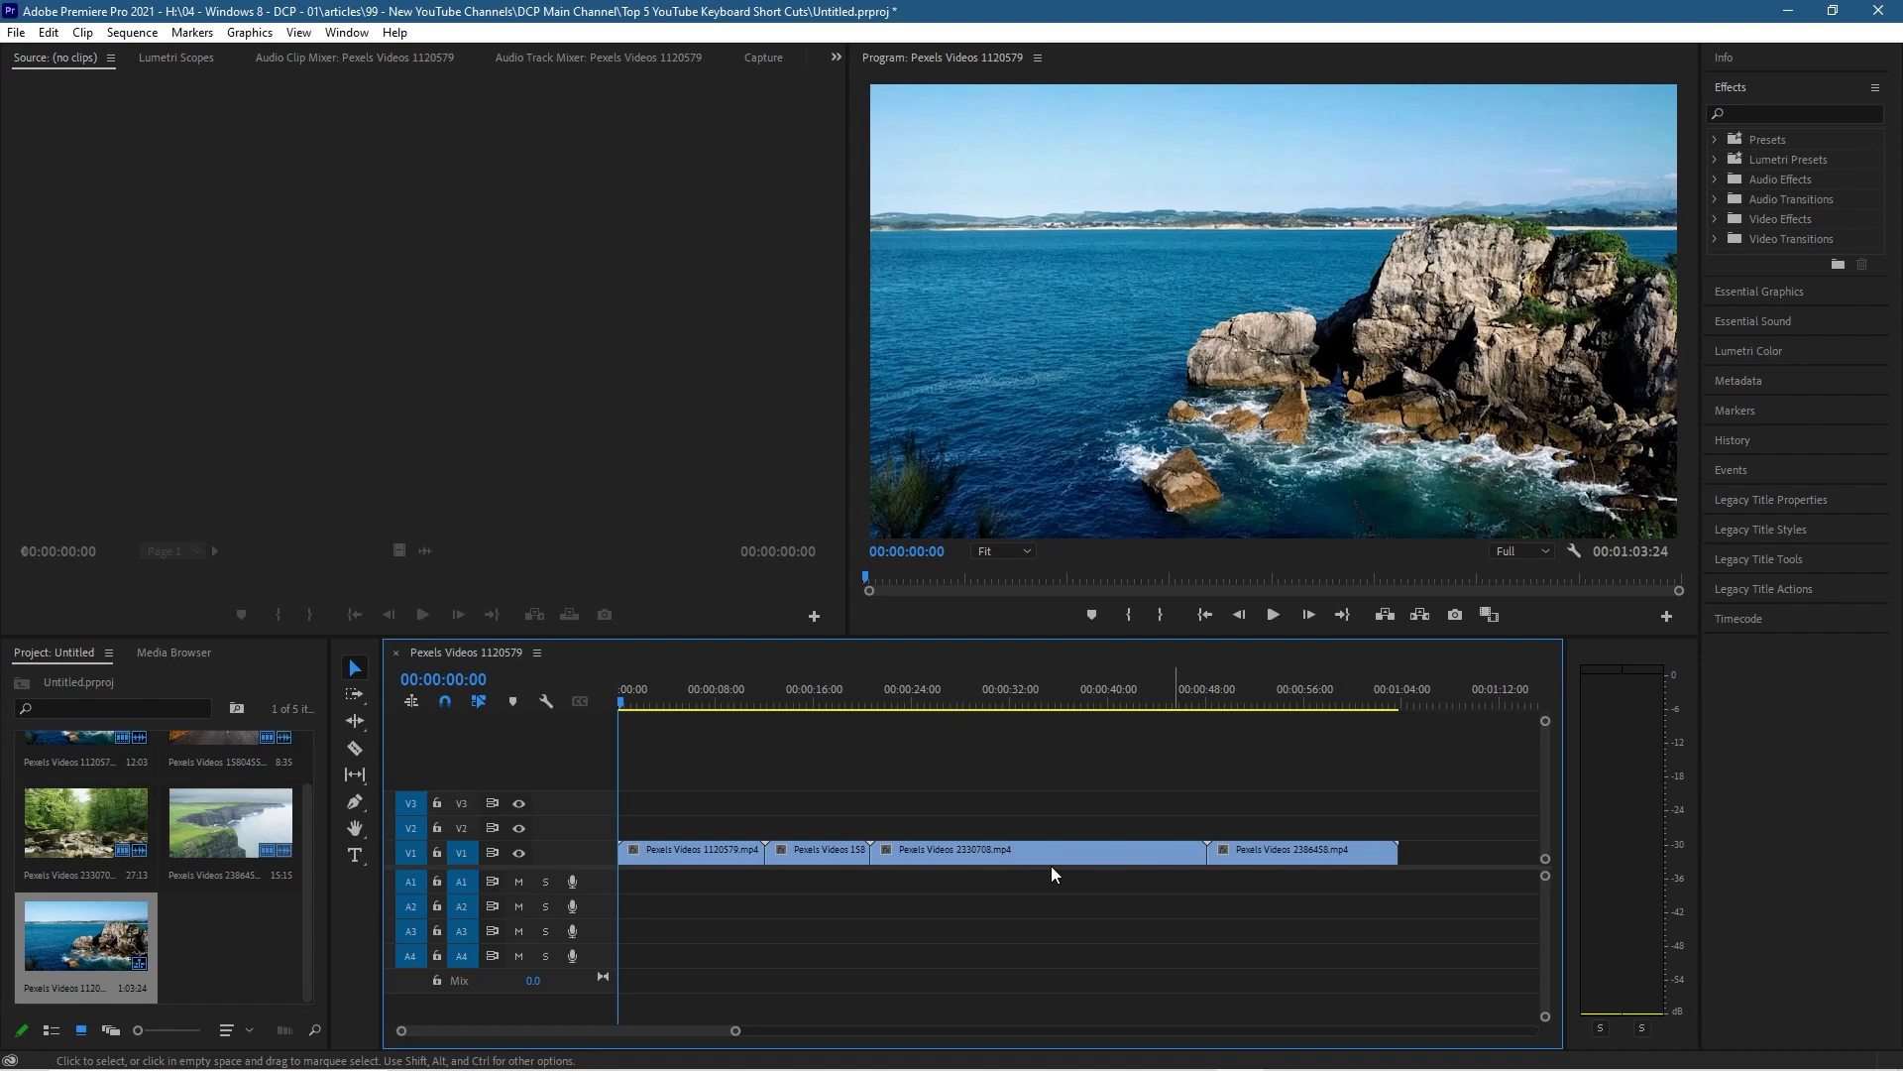
# Split the first clip, Pexels Videos 1120579, at 00:00:04:23 with the Razor tool
pyautogui.moveTo(624, 701); pyautogui.dragTo(680, 704)
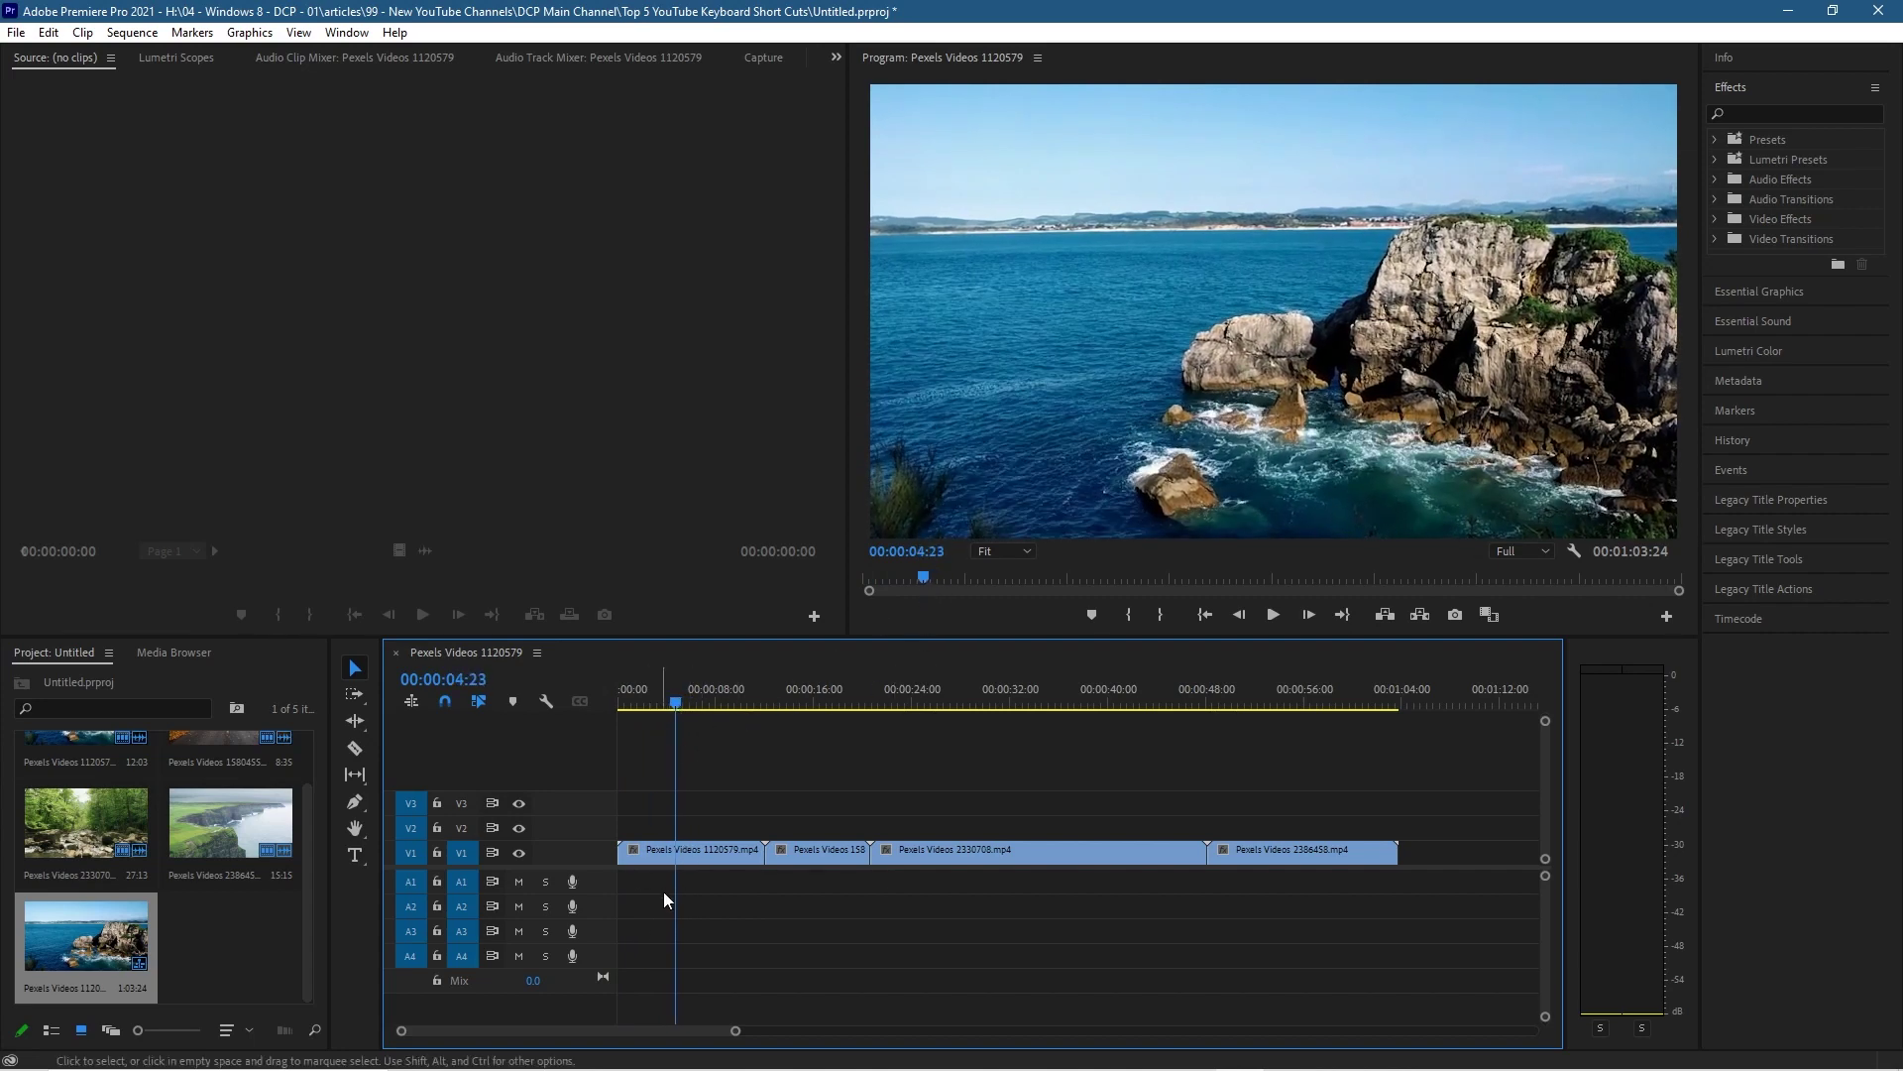
pyautogui.click(354, 752)
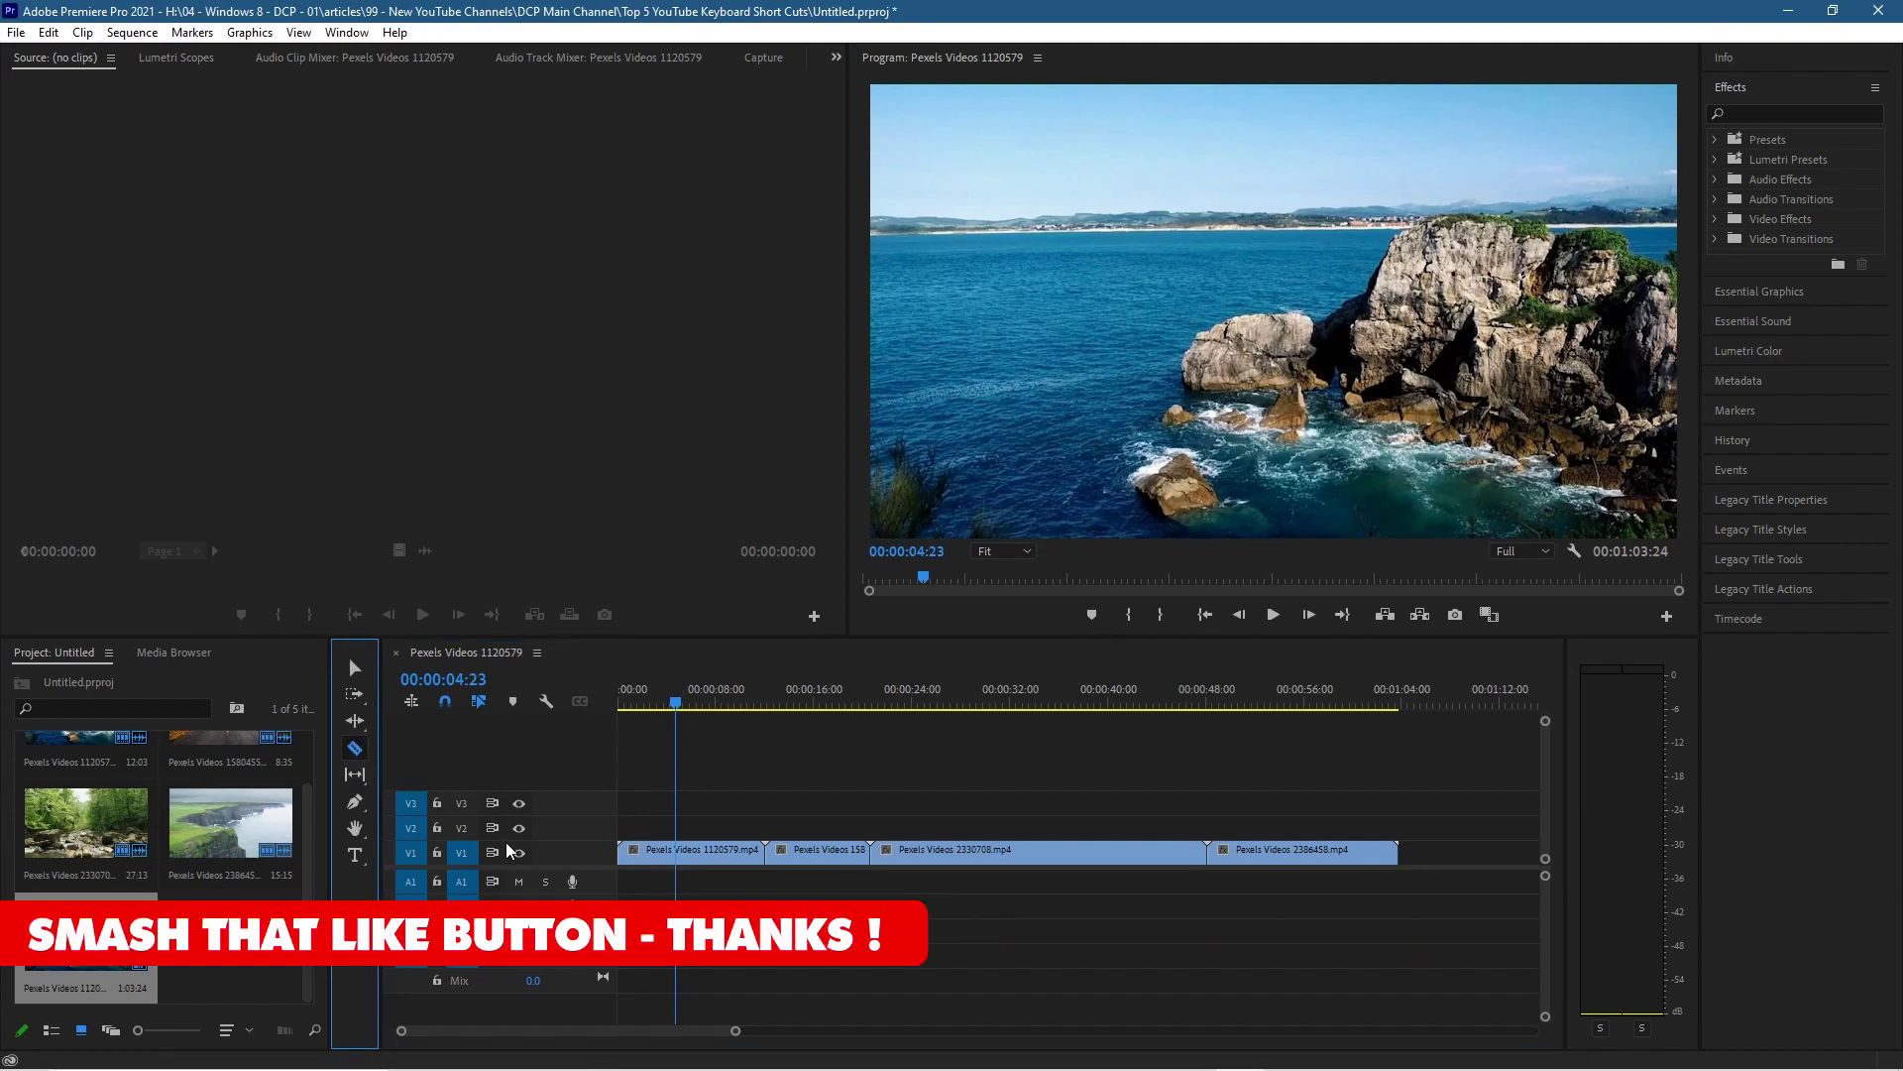
pyautogui.click(681, 855)
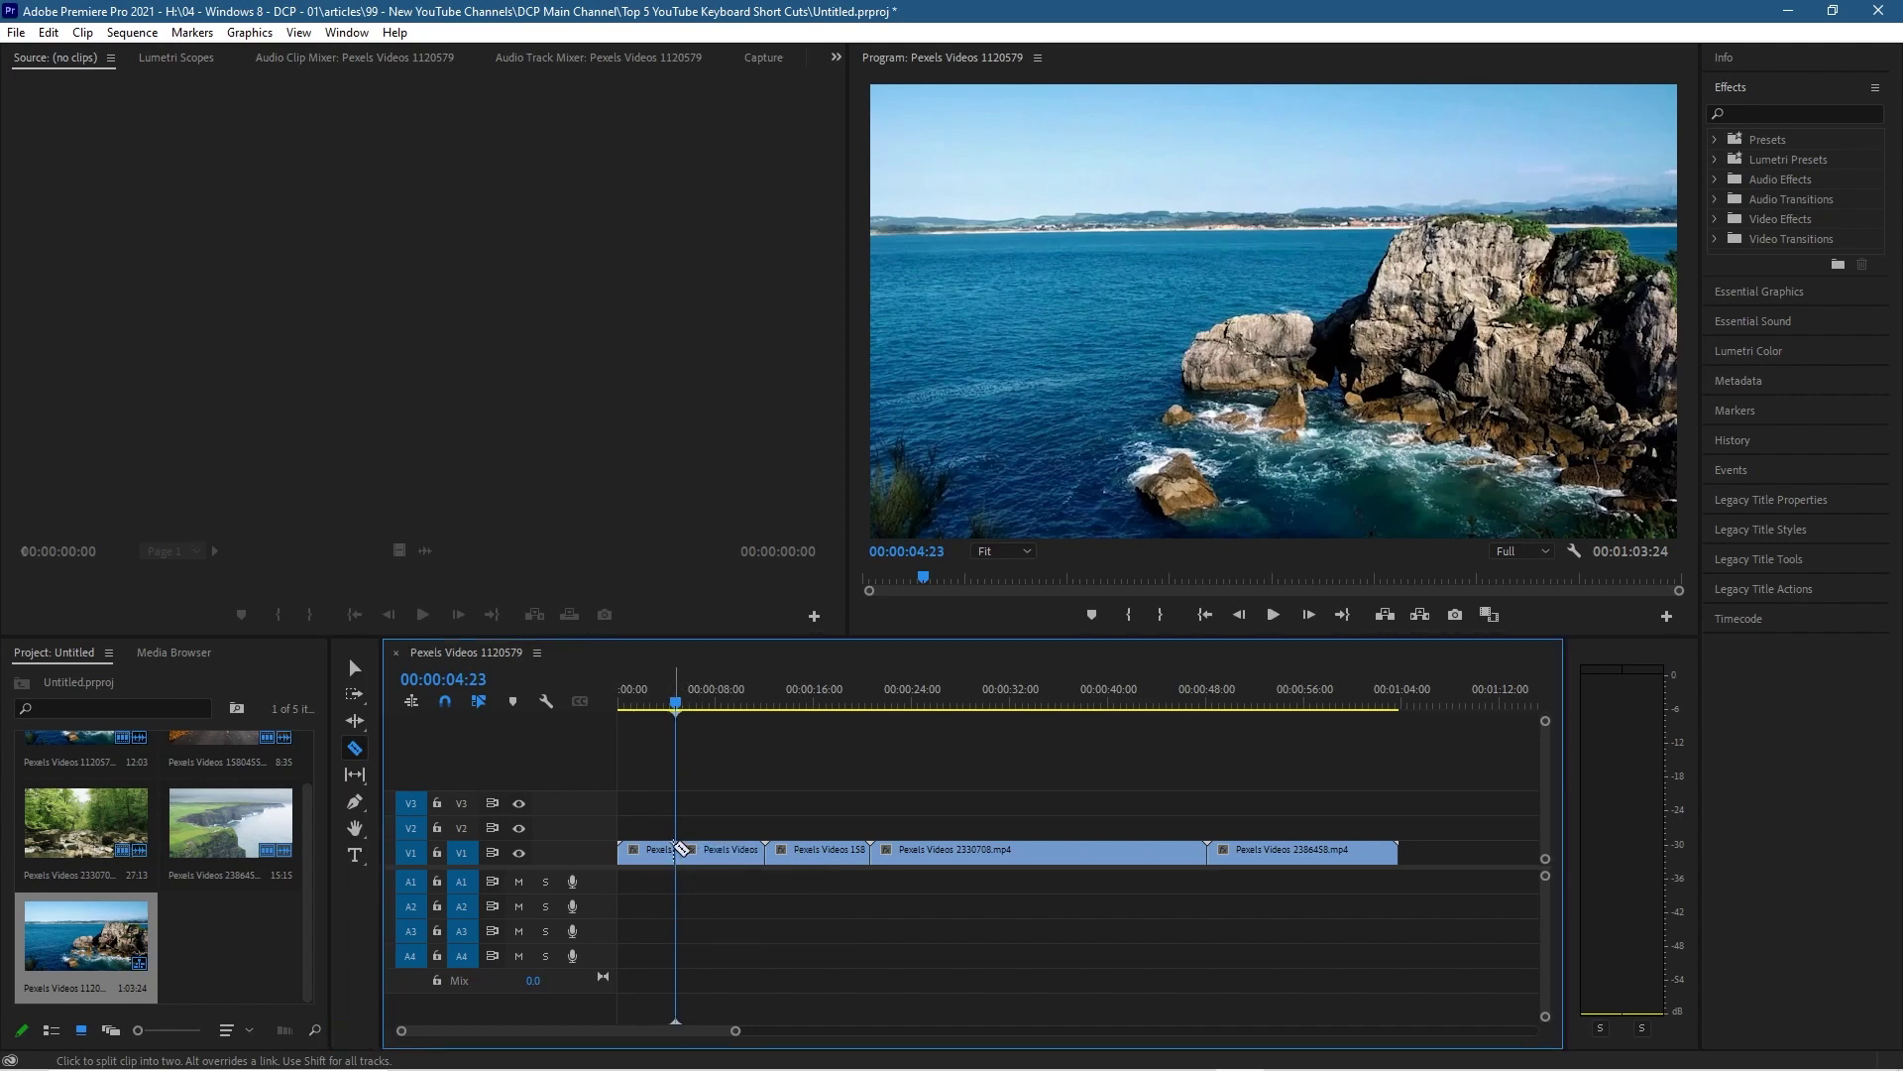
# Split Pexels Videos 2330708 at 00:00:26:21 and 00:00:42:05, and Pexels Videos 2386458 at 00:00:57:23
pyautogui.moveTo(675, 702); pyautogui.dragTo(837, 706)
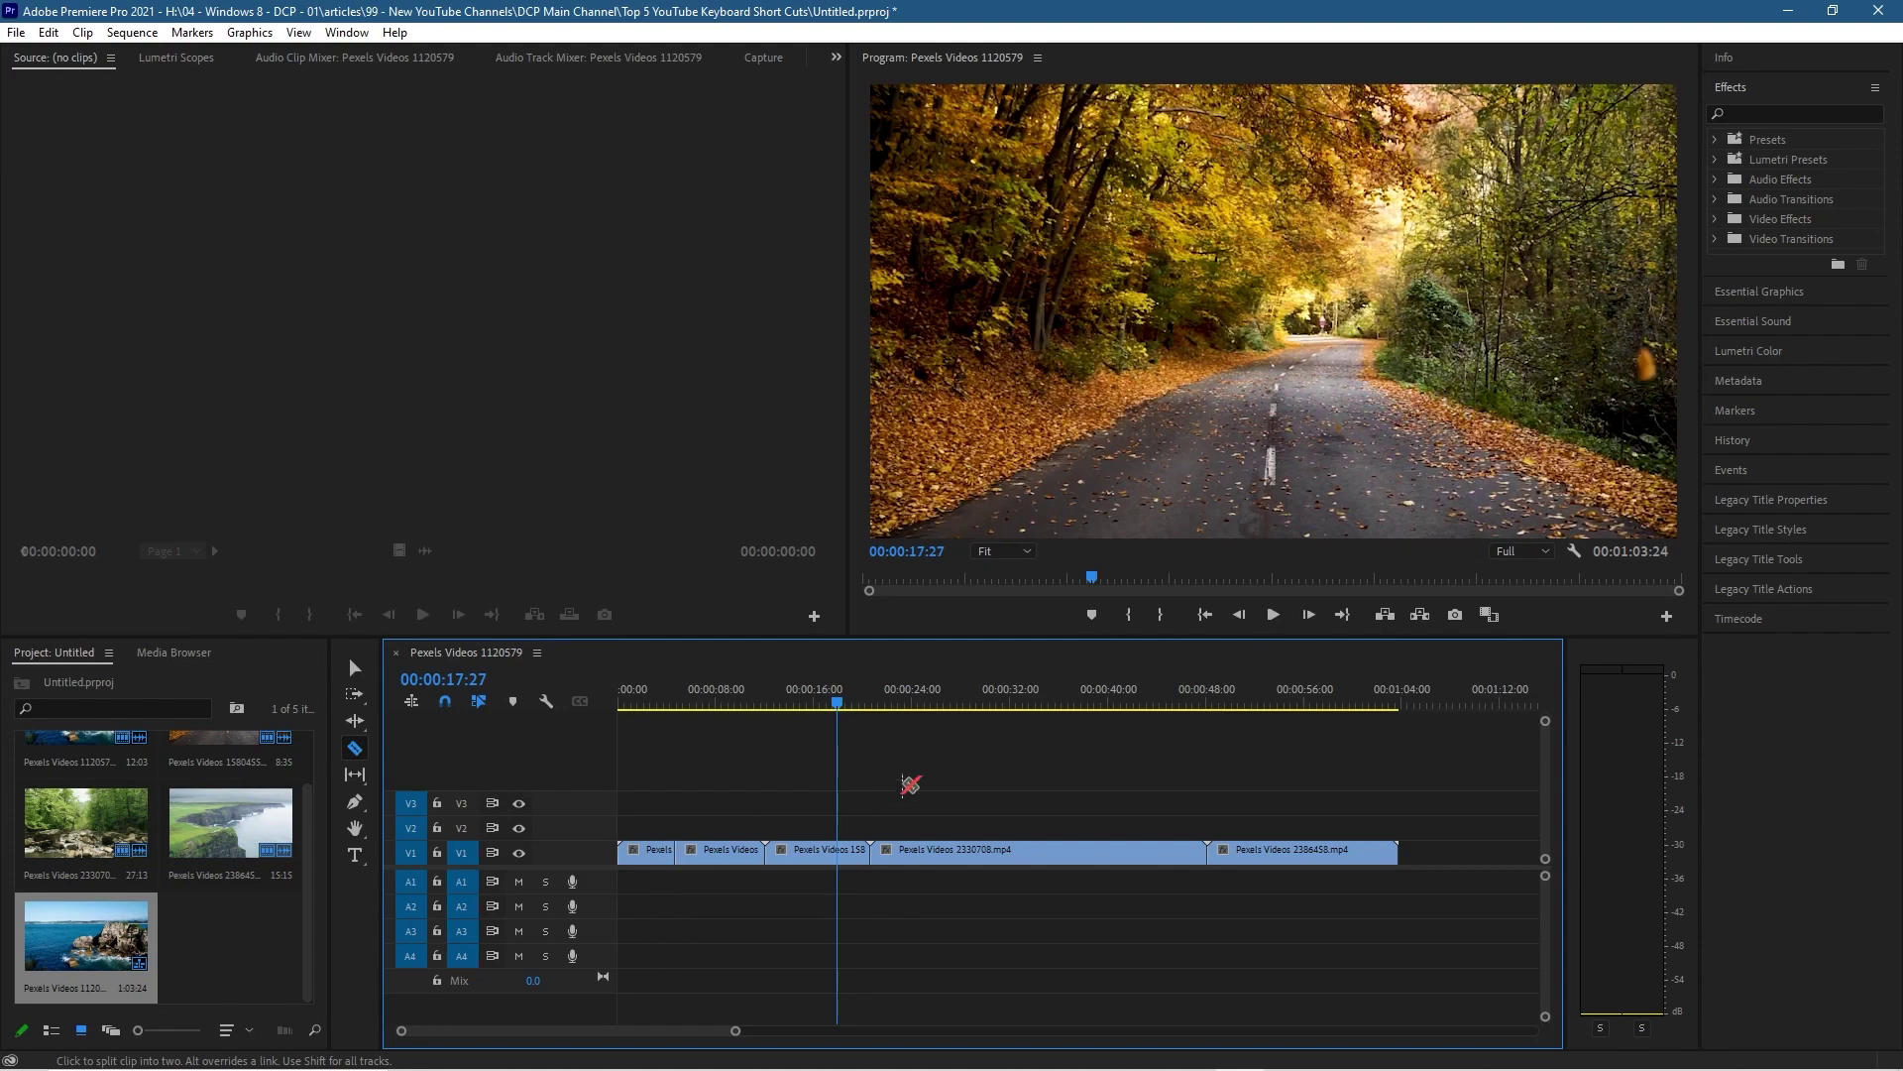
pyautogui.moveTo(839, 706); pyautogui.dragTo(947, 741)
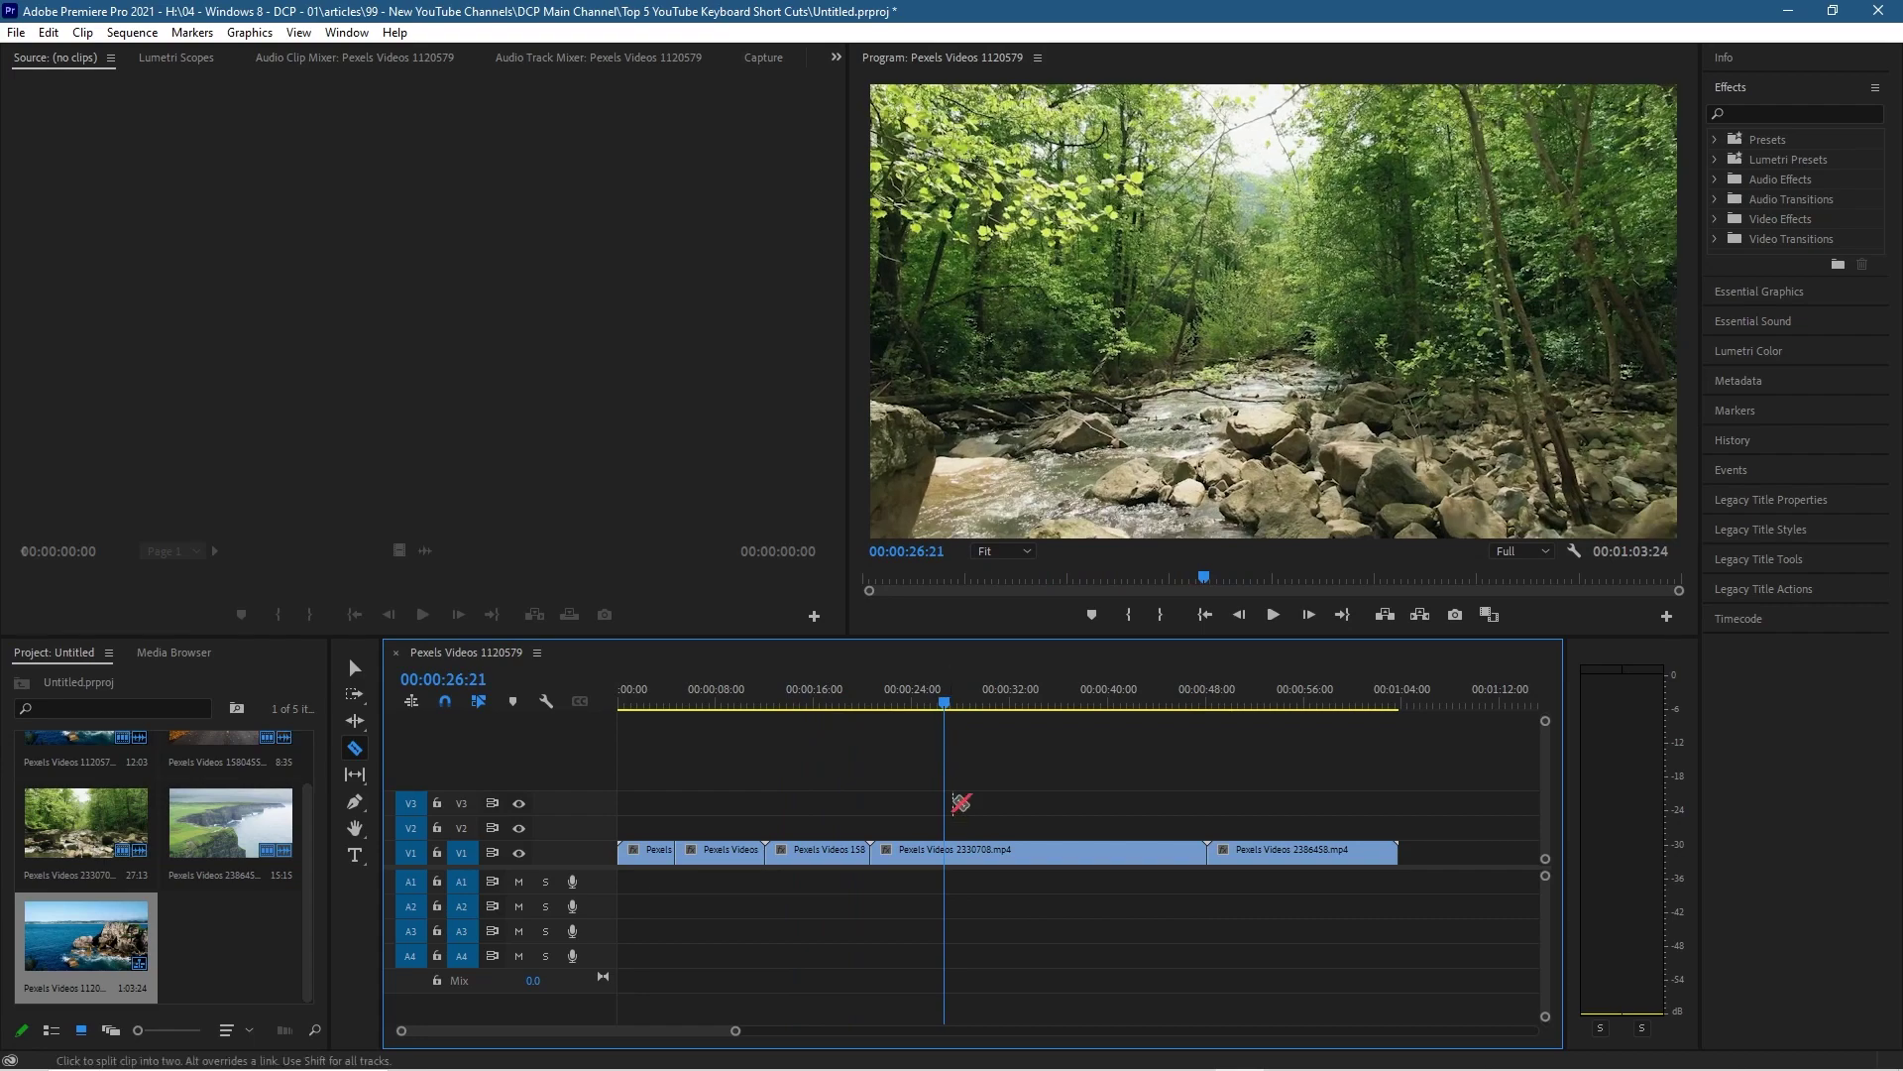
pyautogui.click(945, 855)
pyautogui.moveTo(947, 706); pyautogui.dragTo(1134, 709)
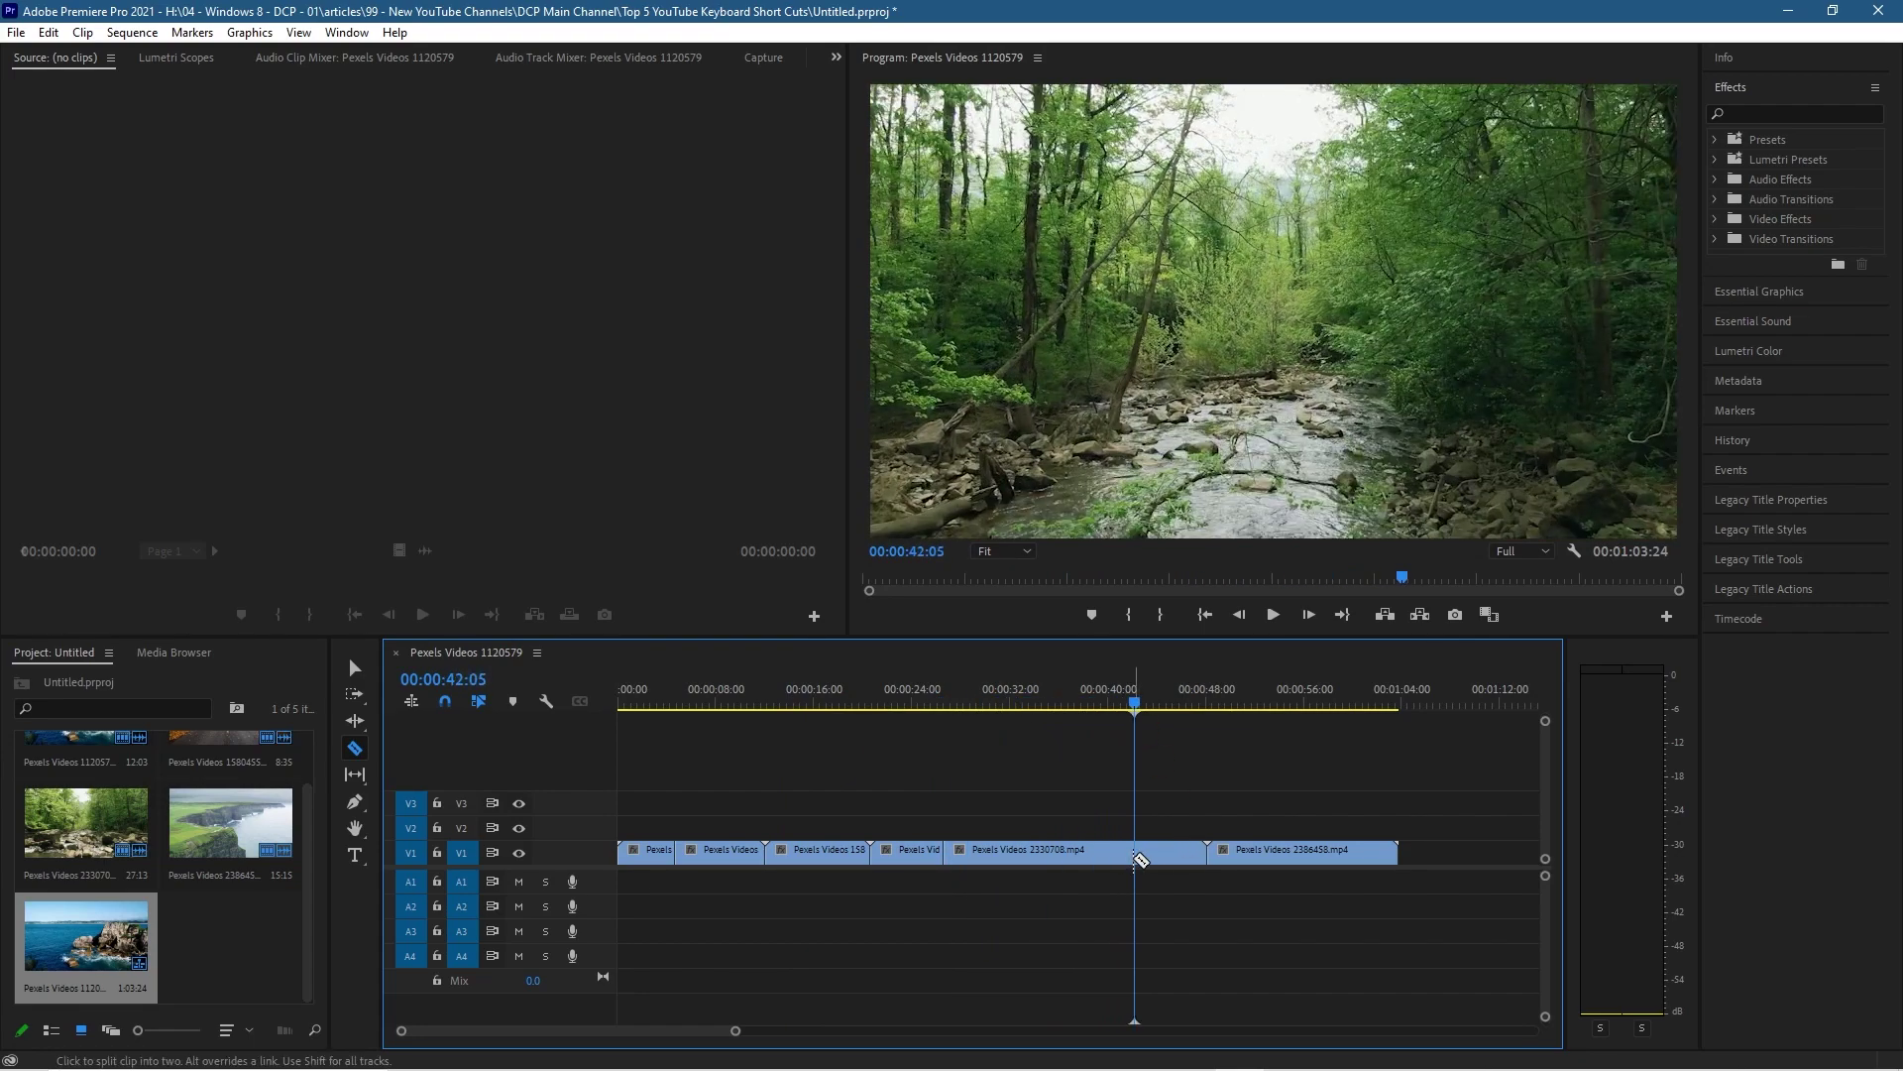
pyautogui.click(1135, 855)
pyautogui.moveTo(1135, 708); pyautogui.dragTo(1327, 731)
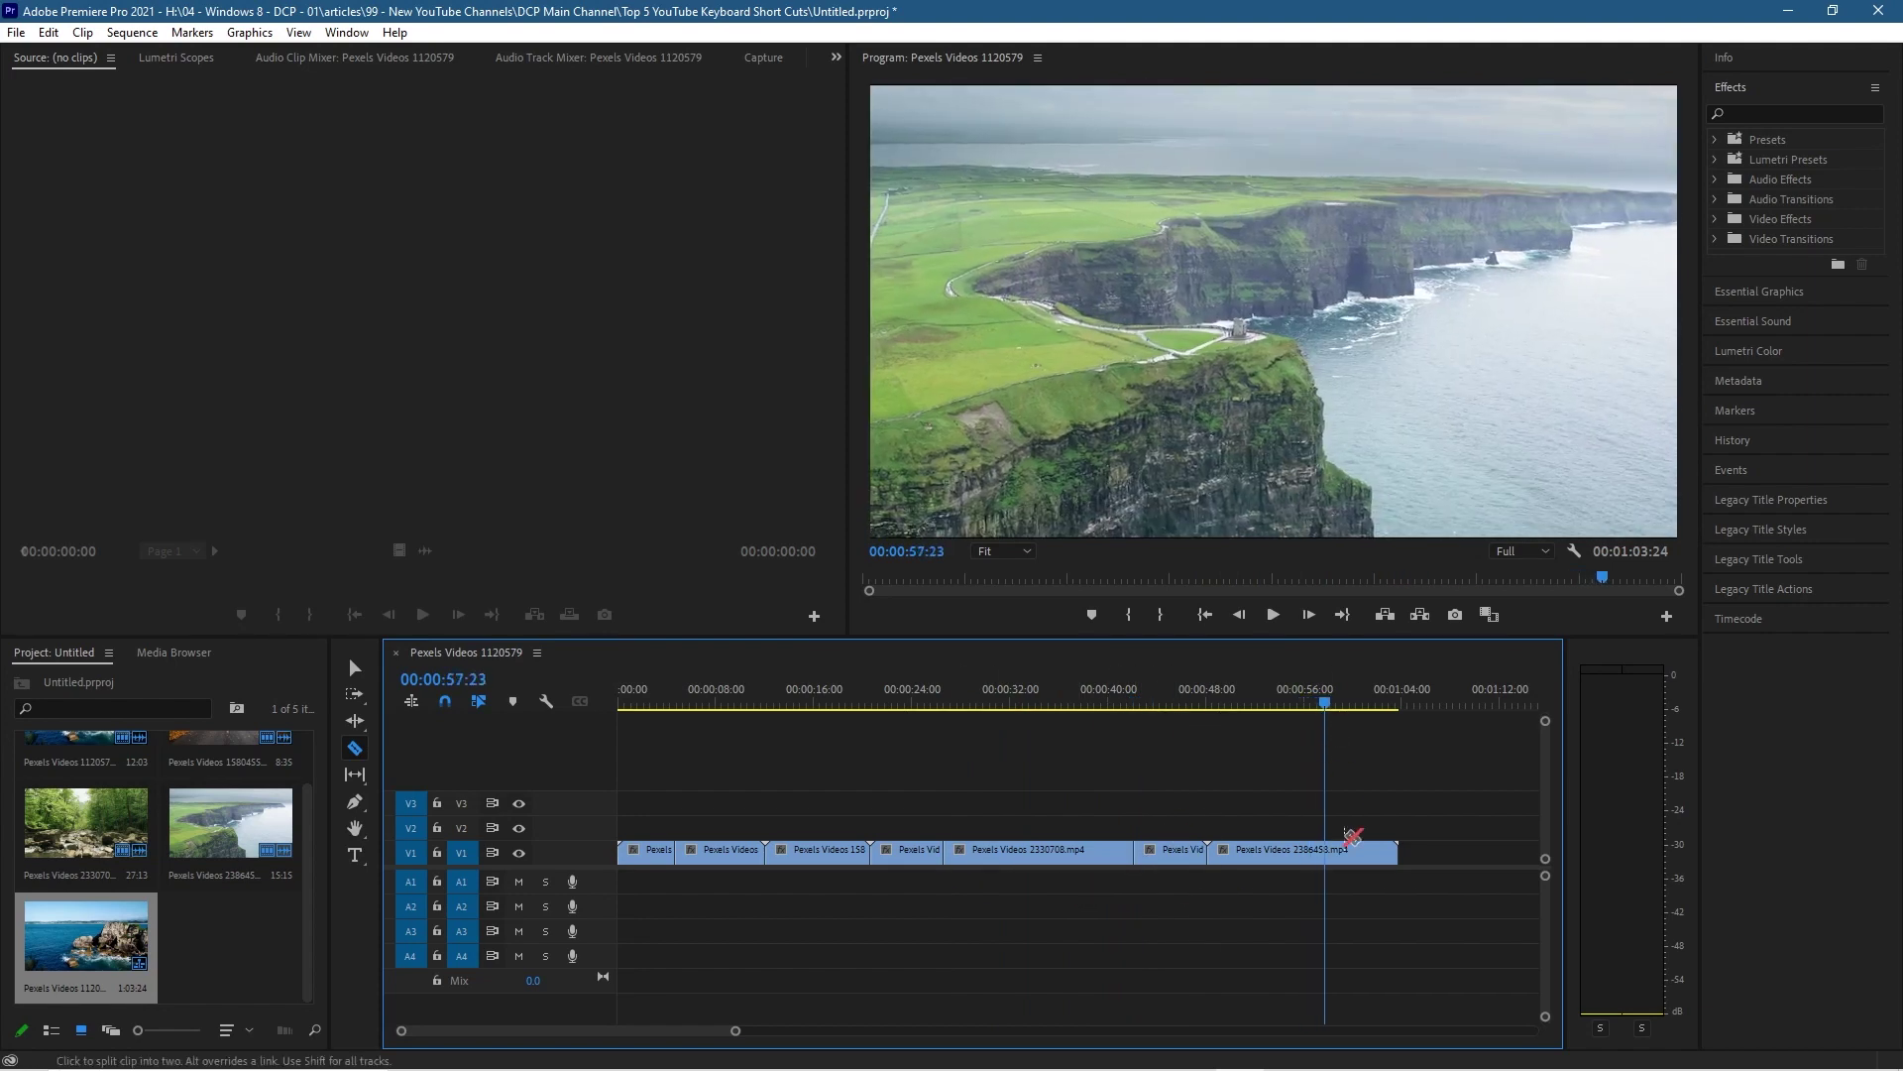
pyautogui.click(1330, 857)
# Delete the first segments of clips 1120579 and 2330708 and the last segment of clip 2386458
pyautogui.click(354, 670)
pyautogui.click(652, 851)
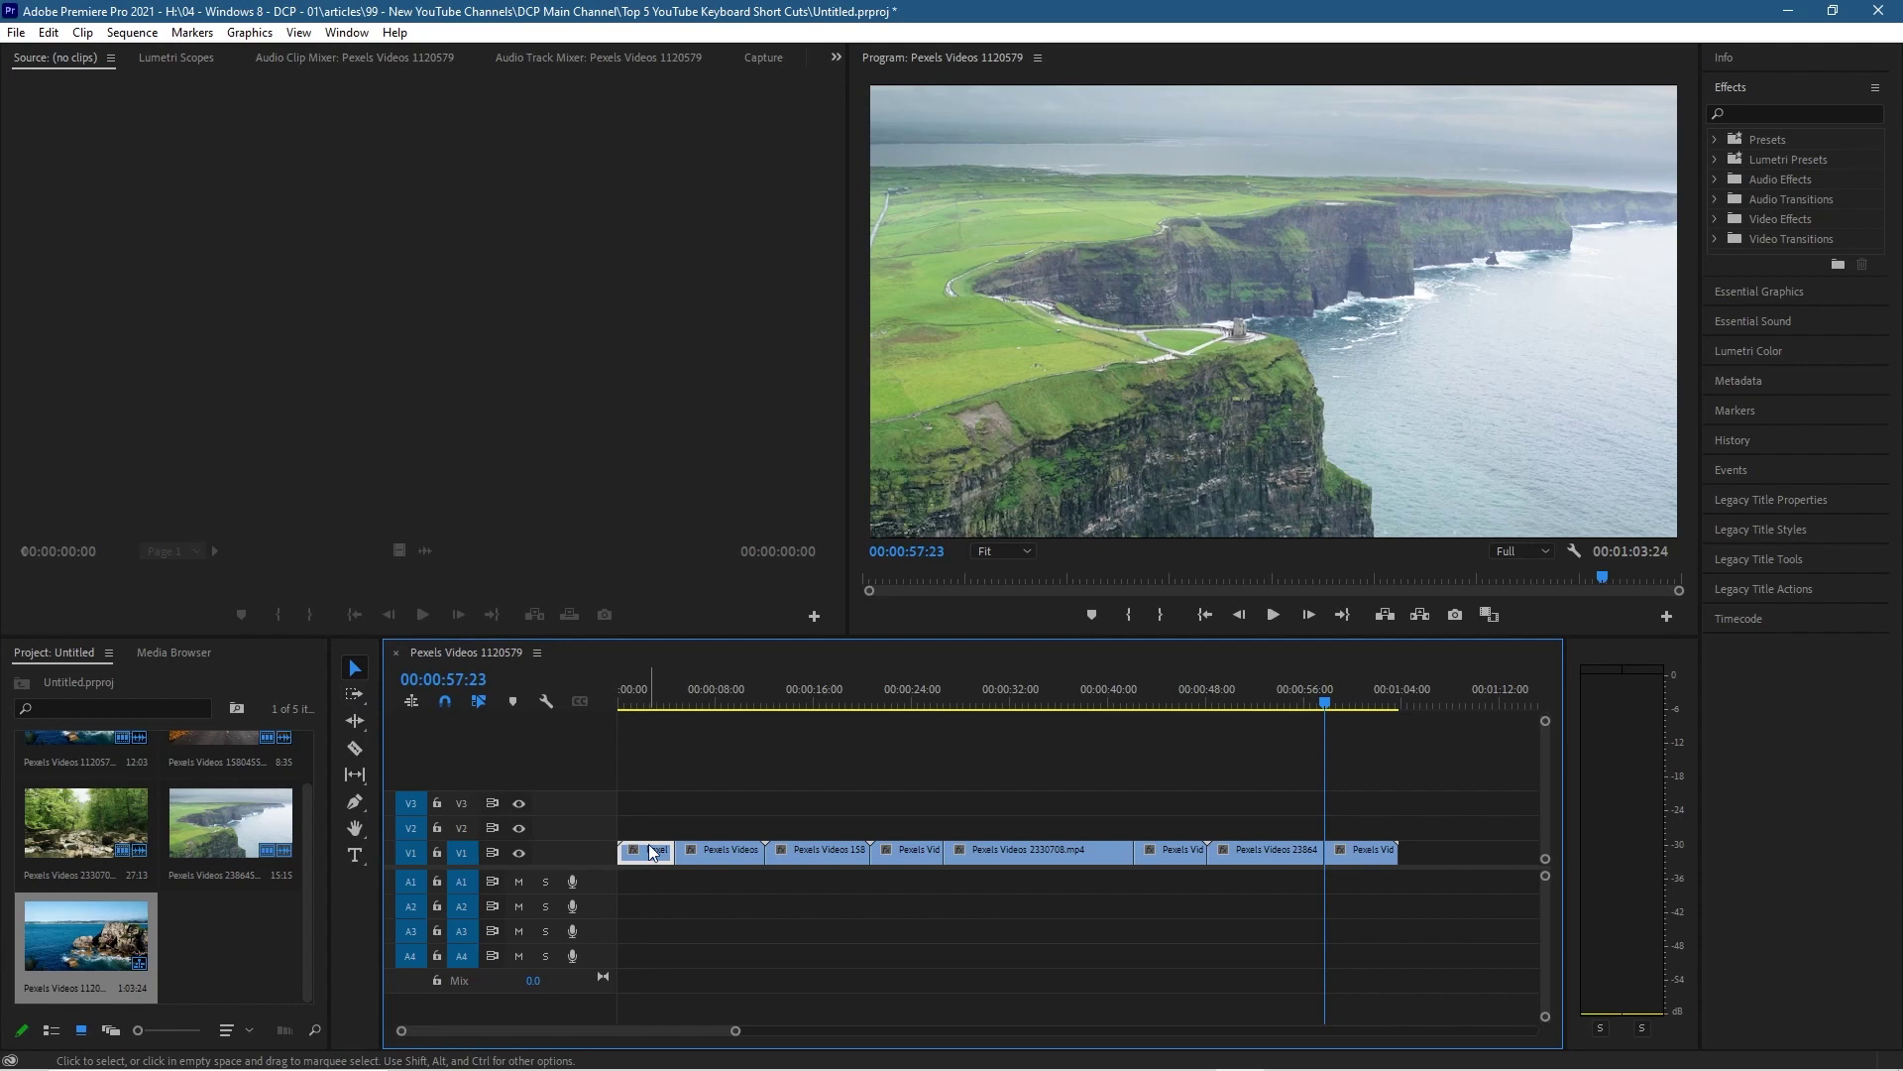
pyautogui.press('Delete')
pyautogui.click(910, 853)
pyautogui.moveTo(795, 710); pyautogui.dragTo(924, 705)
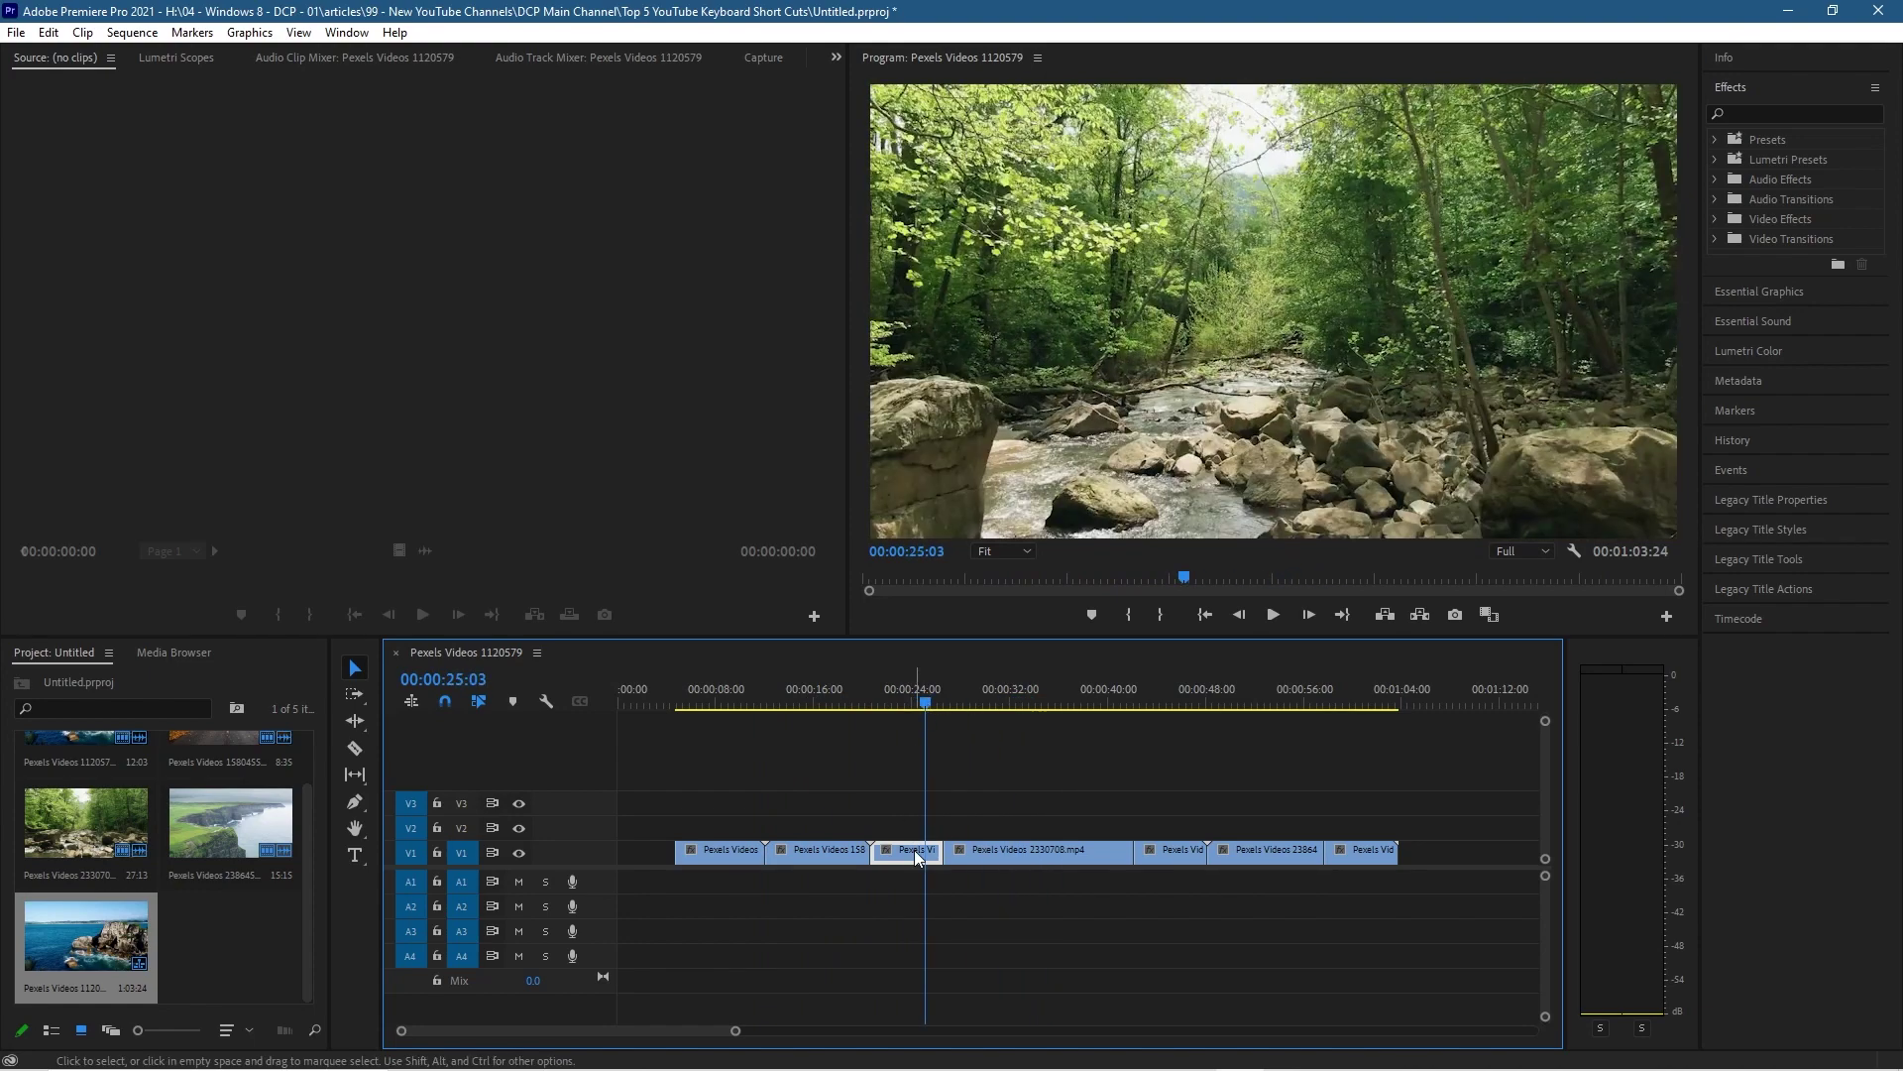
pyautogui.press('Delete')
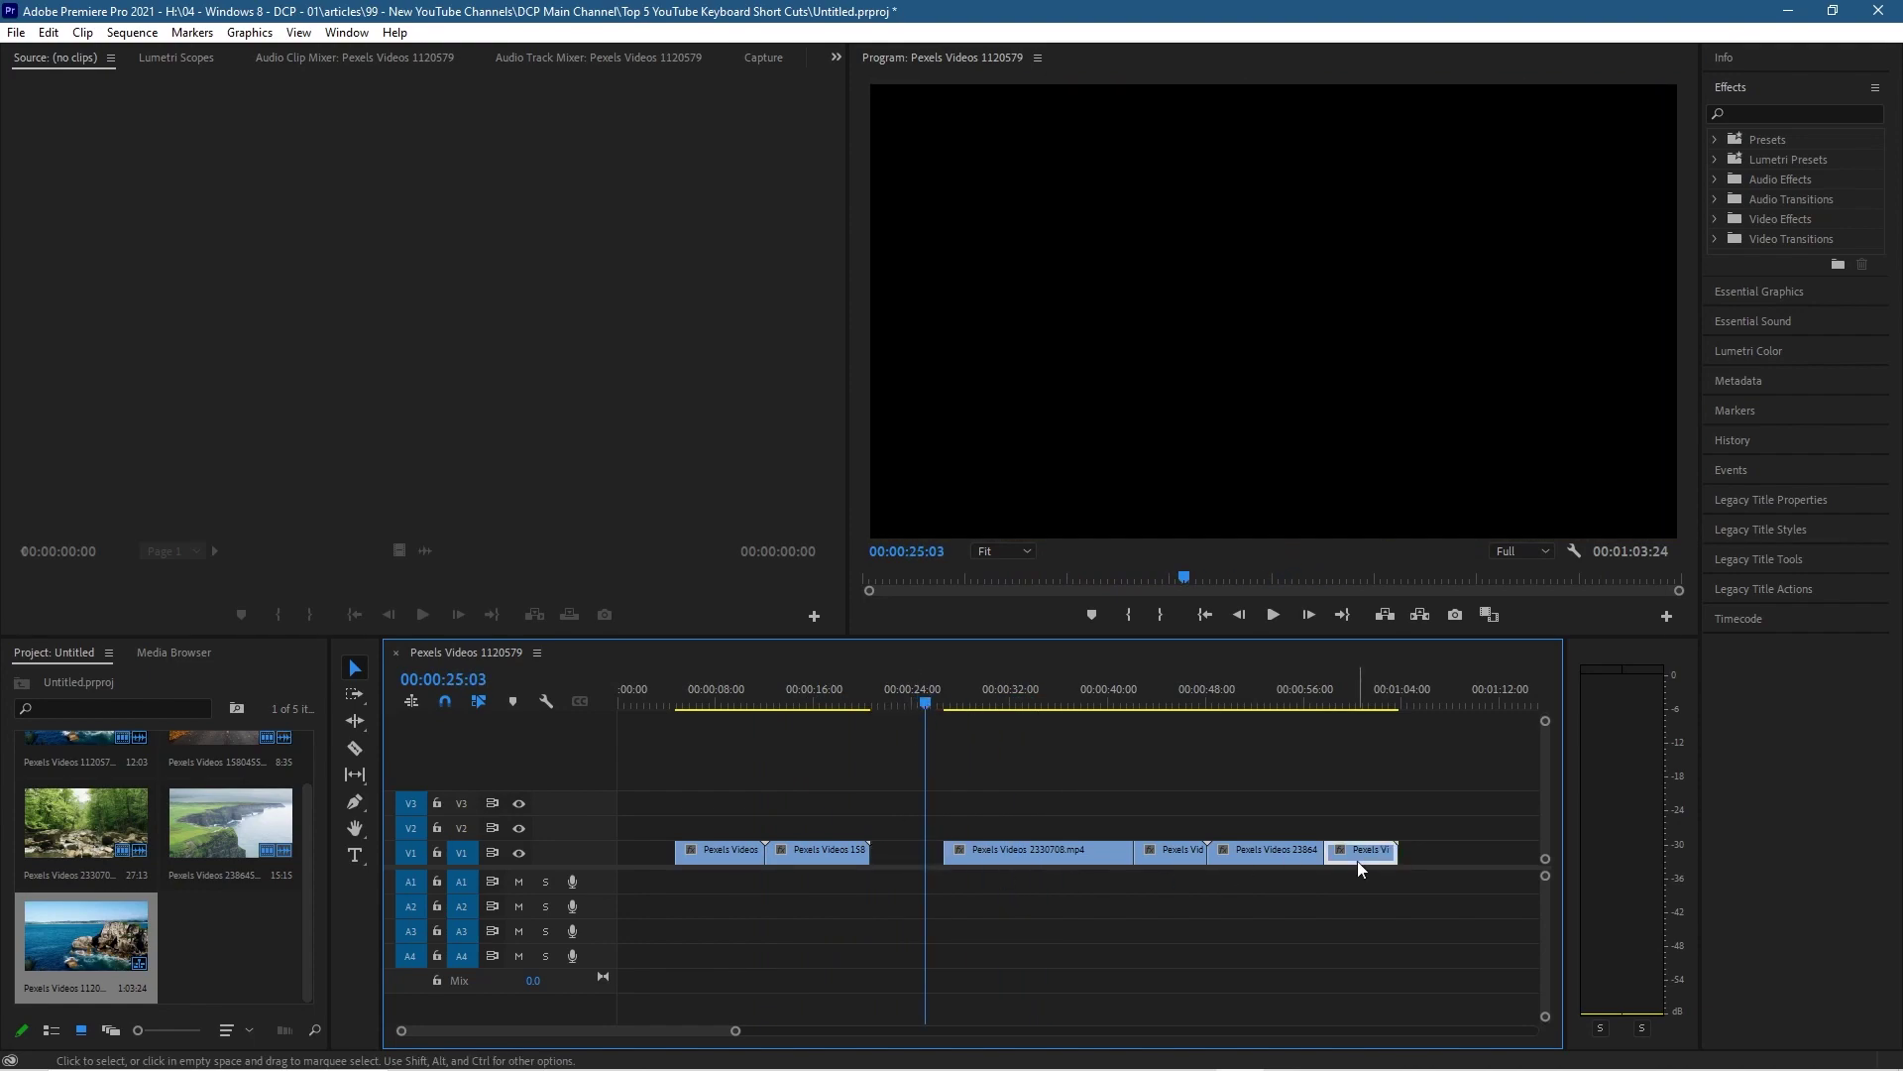
pyautogui.press('Delete')
# Close the gap between the remaining clips and move them all to the start of the timeline
pyautogui.moveTo(1351, 884); pyautogui.dragTo(669, 843)
pyautogui.click(151, 35)
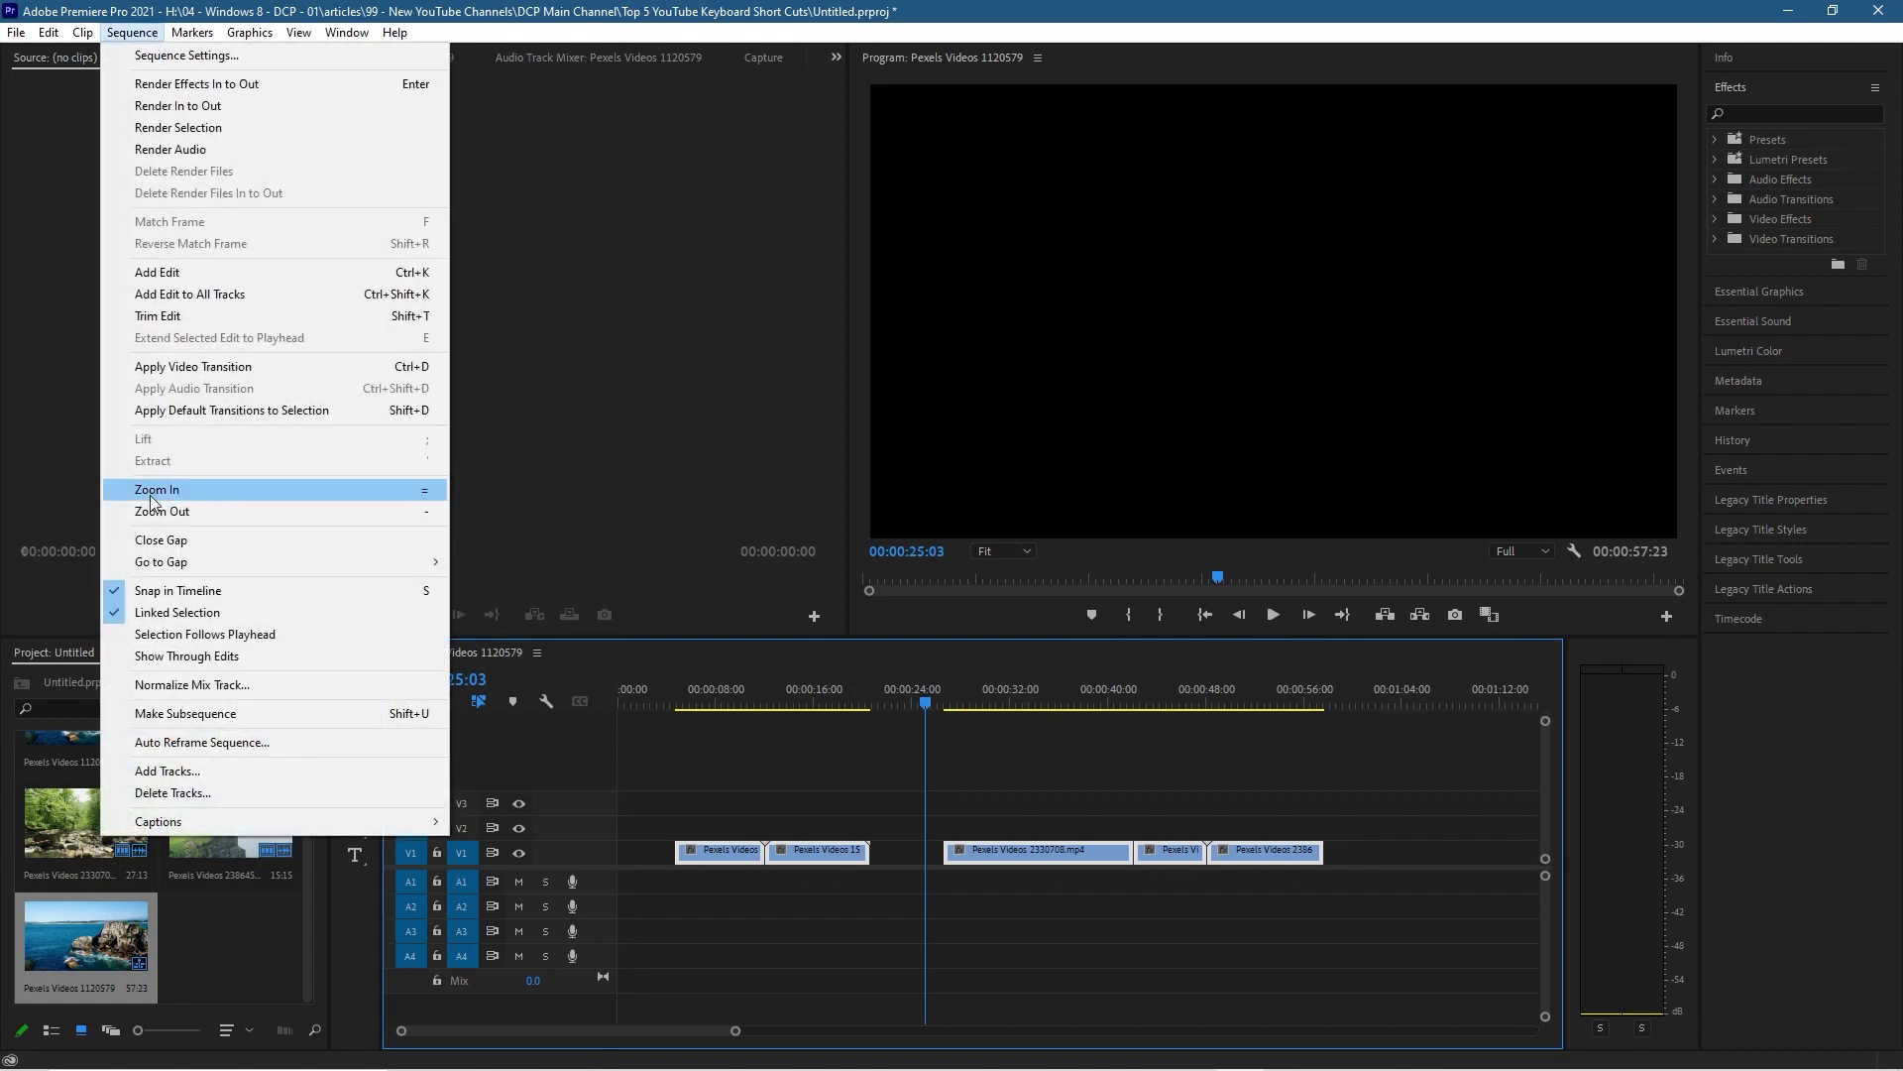
pyautogui.click(164, 543)
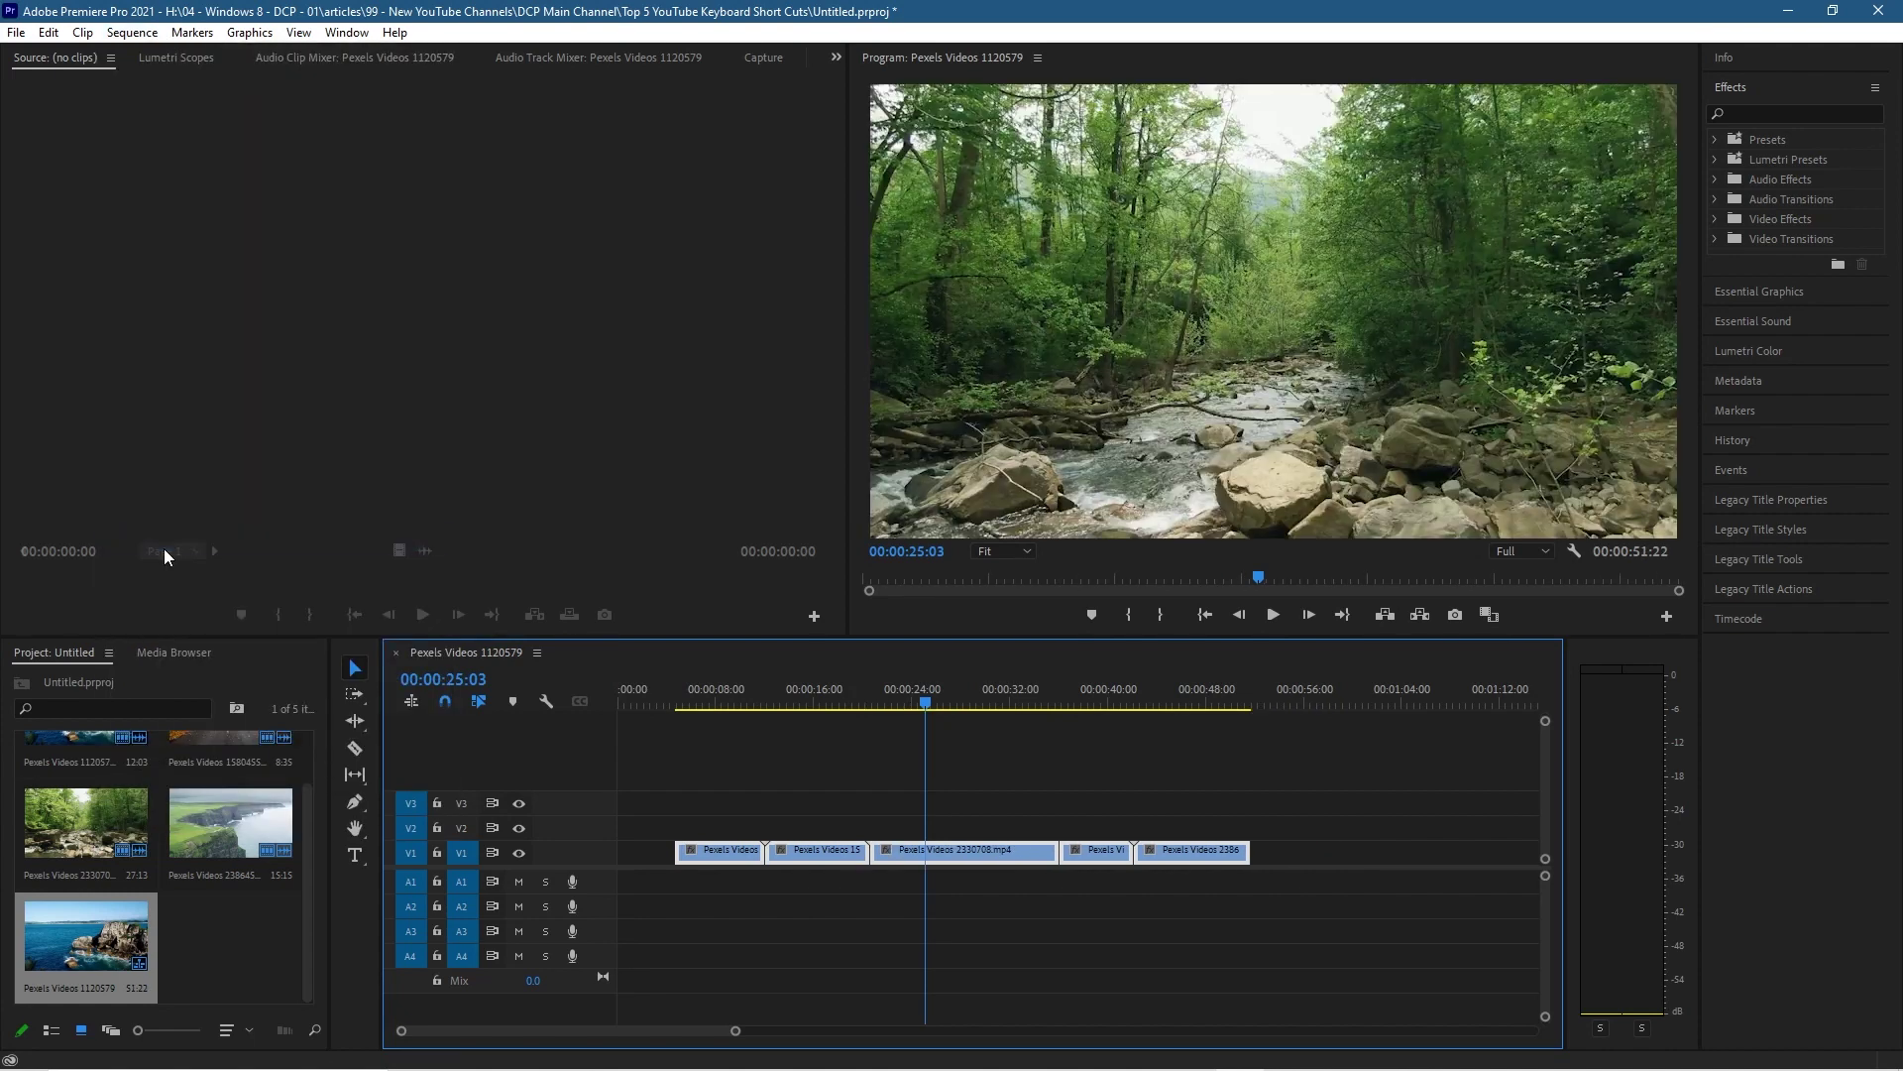
pyautogui.moveTo(841, 847); pyautogui.dragTo(758, 862)
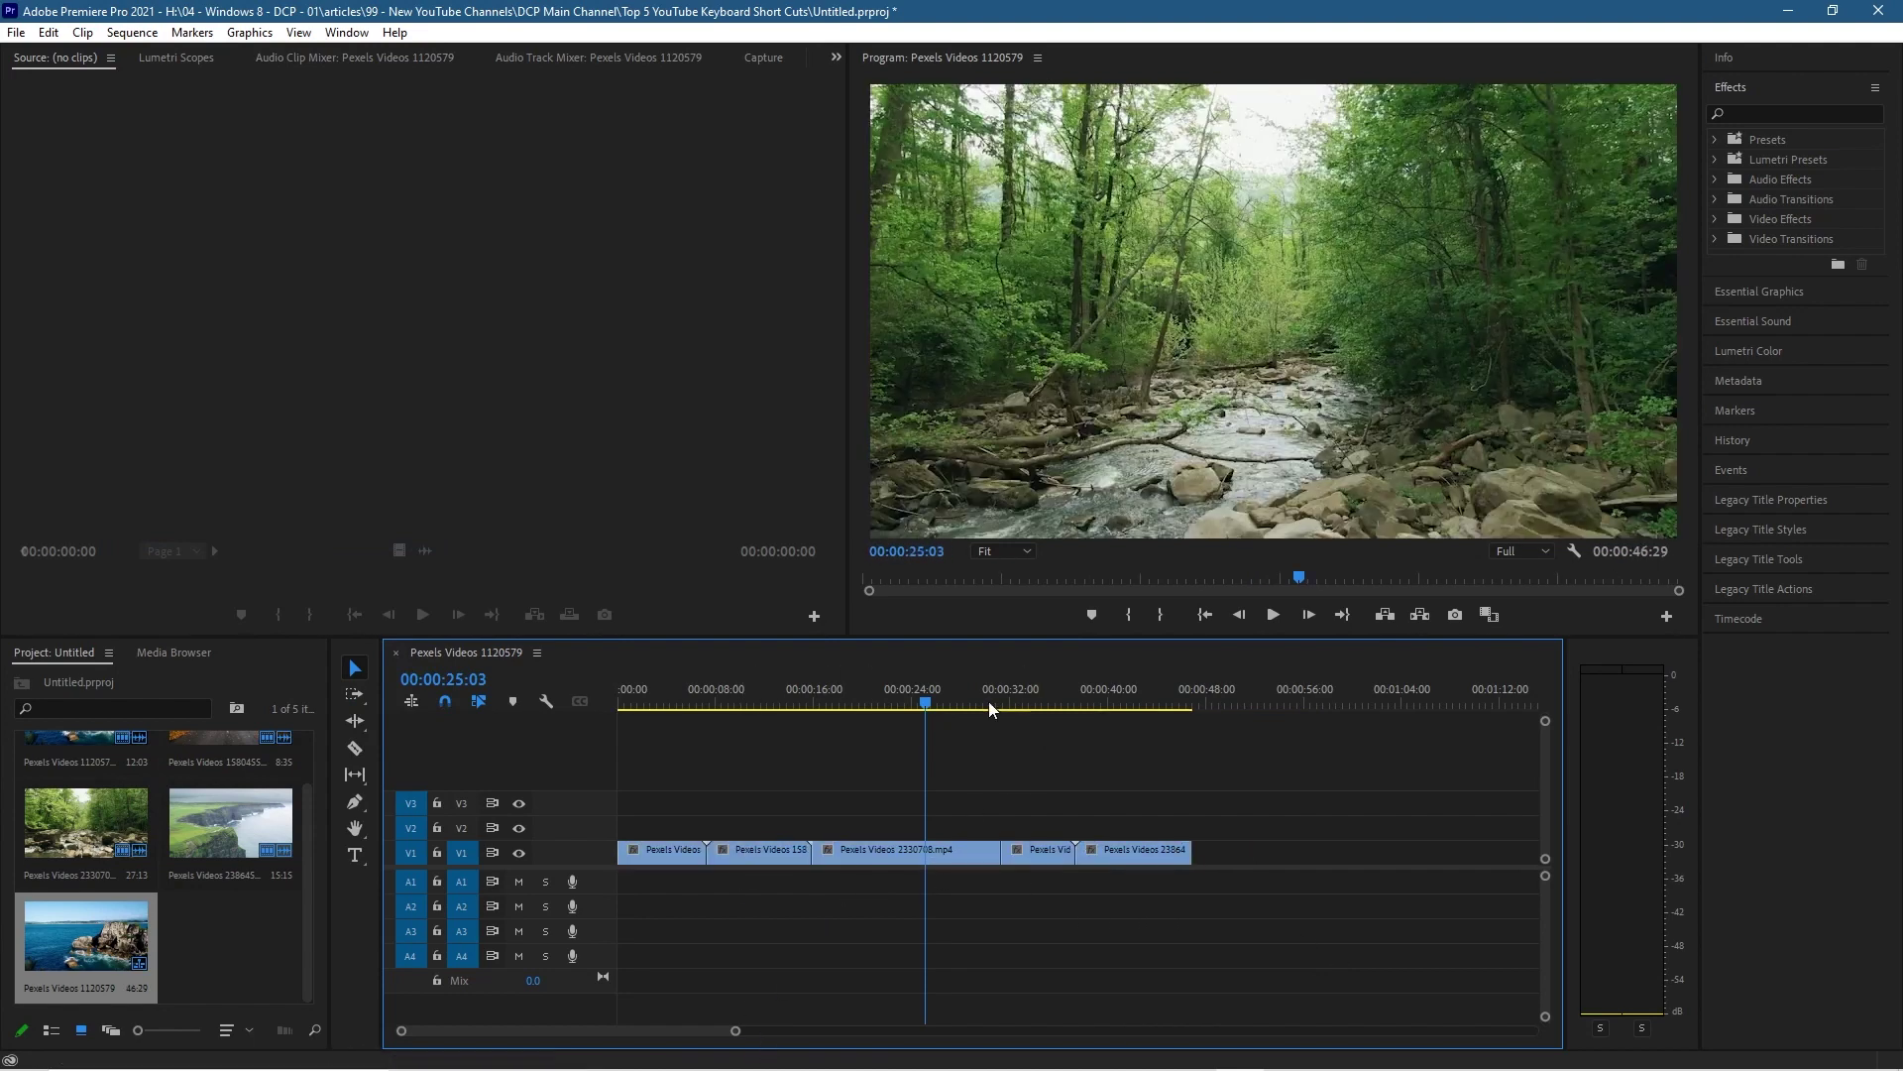
# Add a Cross Dissolve video transition to the cut between the first and second clips
pyautogui.moveTo(925, 703); pyautogui.dragTo(666, 767)
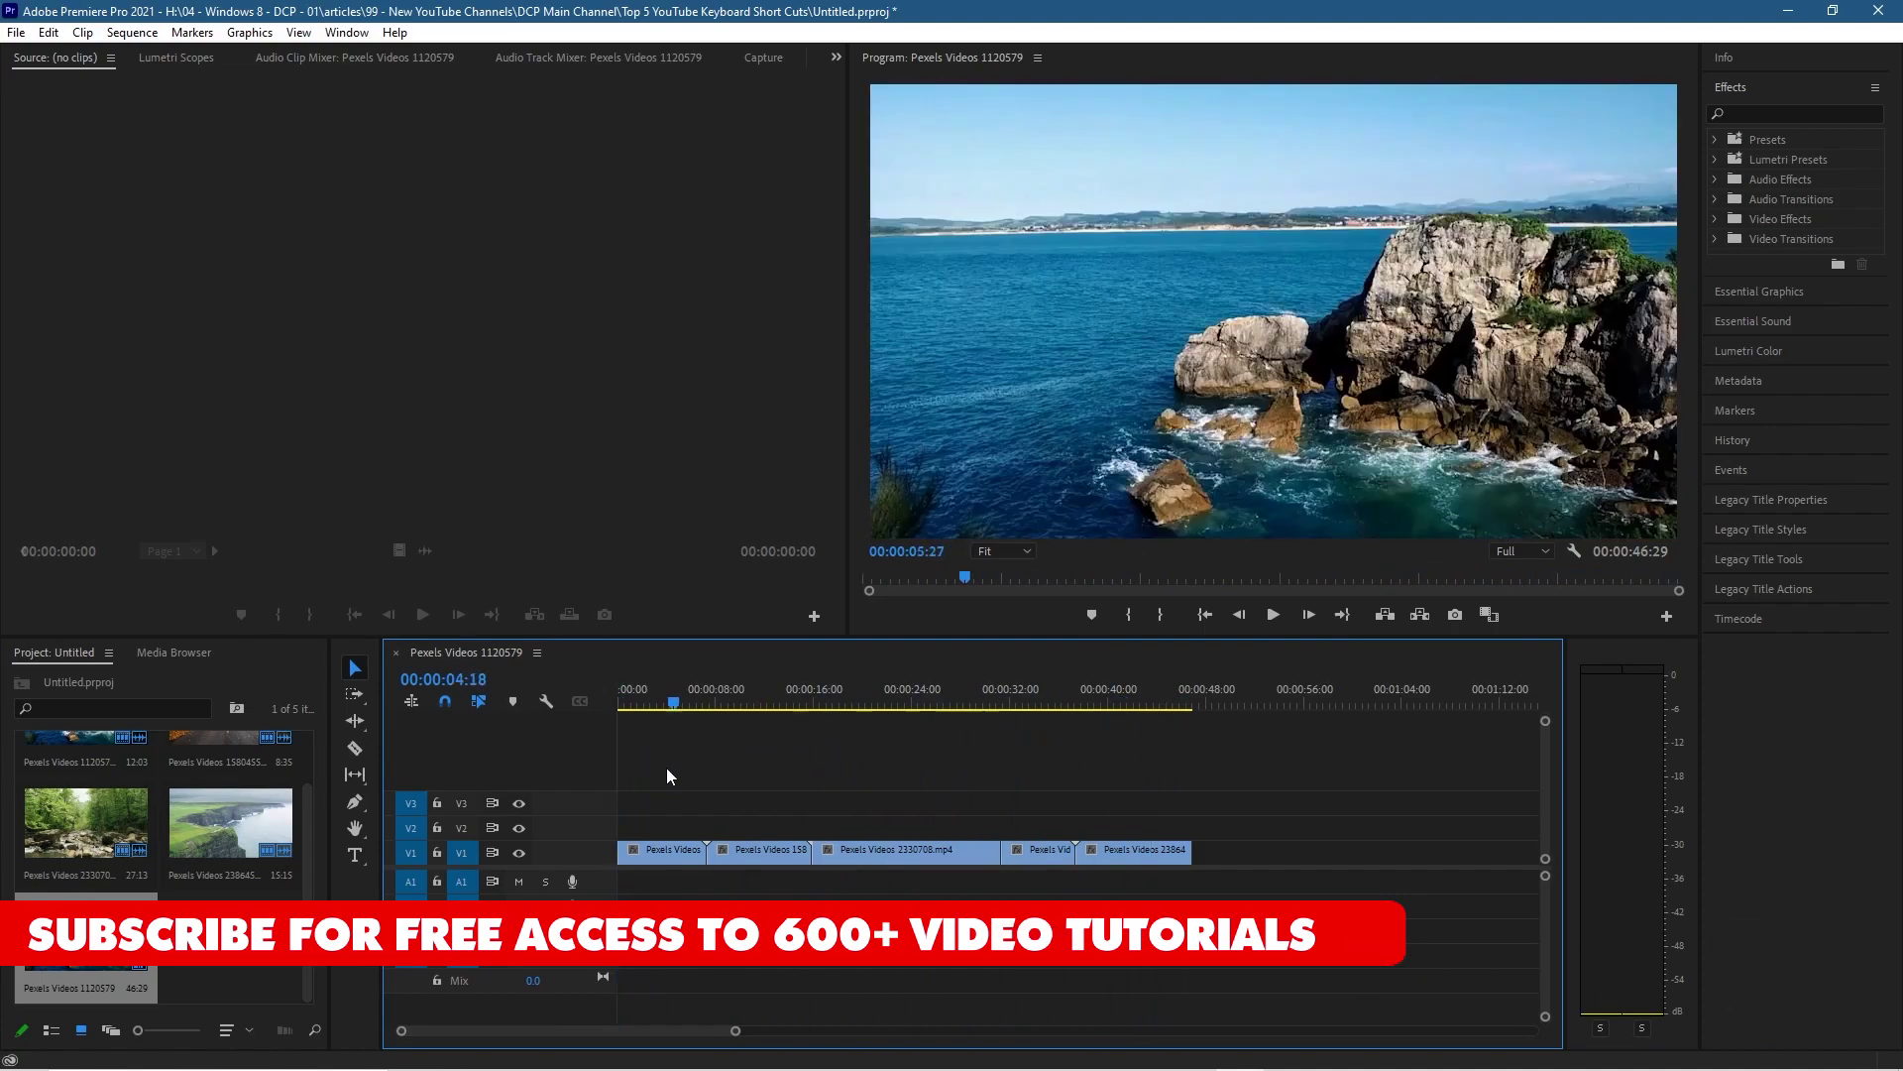
pyautogui.click(1716, 239)
pyautogui.click(1729, 278)
pyautogui.moveTo(1788, 318); pyautogui.dragTo(705, 855)
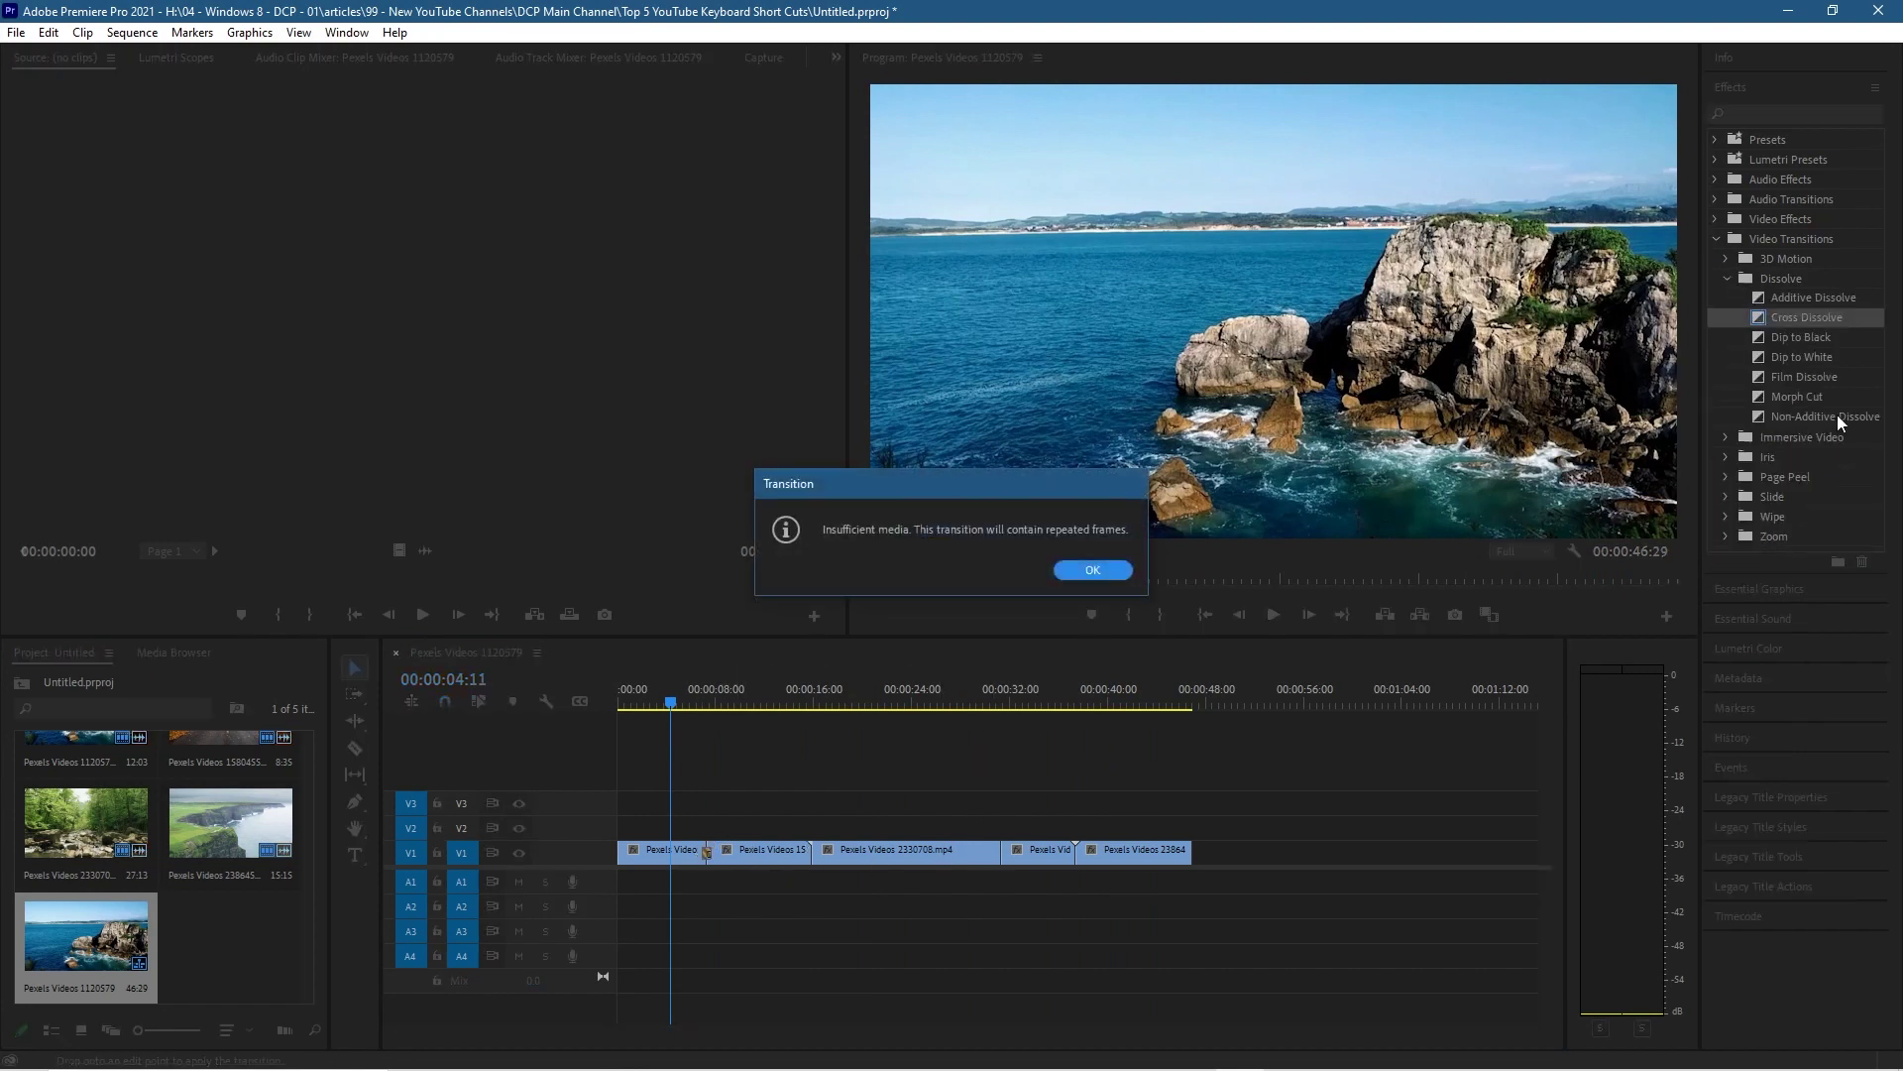
pyautogui.click(1091, 571)
# Add Cross Dissolve transitions to the remaining three cuts and to the start and end of the sequence
pyautogui.moveTo(1775, 317); pyautogui.dragTo(821, 859)
pyautogui.moveTo(1773, 317); pyautogui.dragTo(1007, 852)
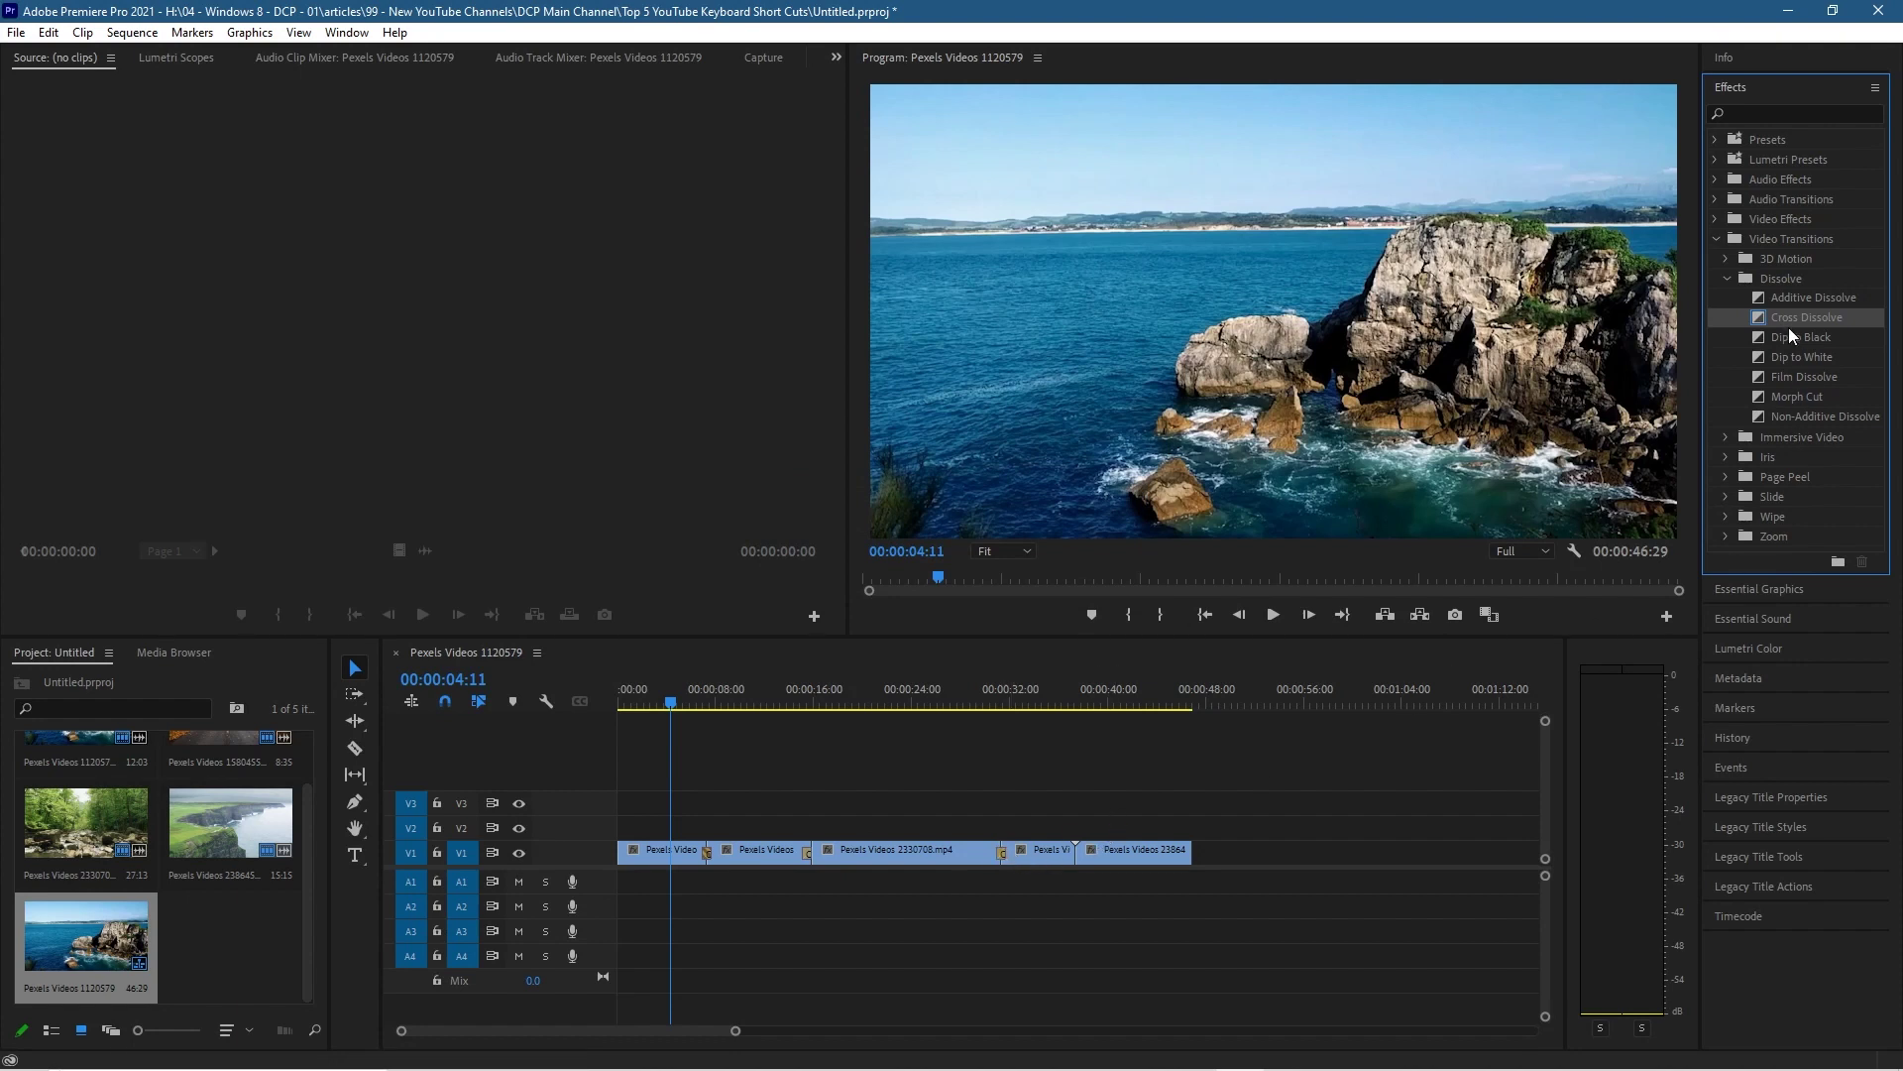
pyautogui.moveTo(1789, 327); pyautogui.dragTo(1079, 853)
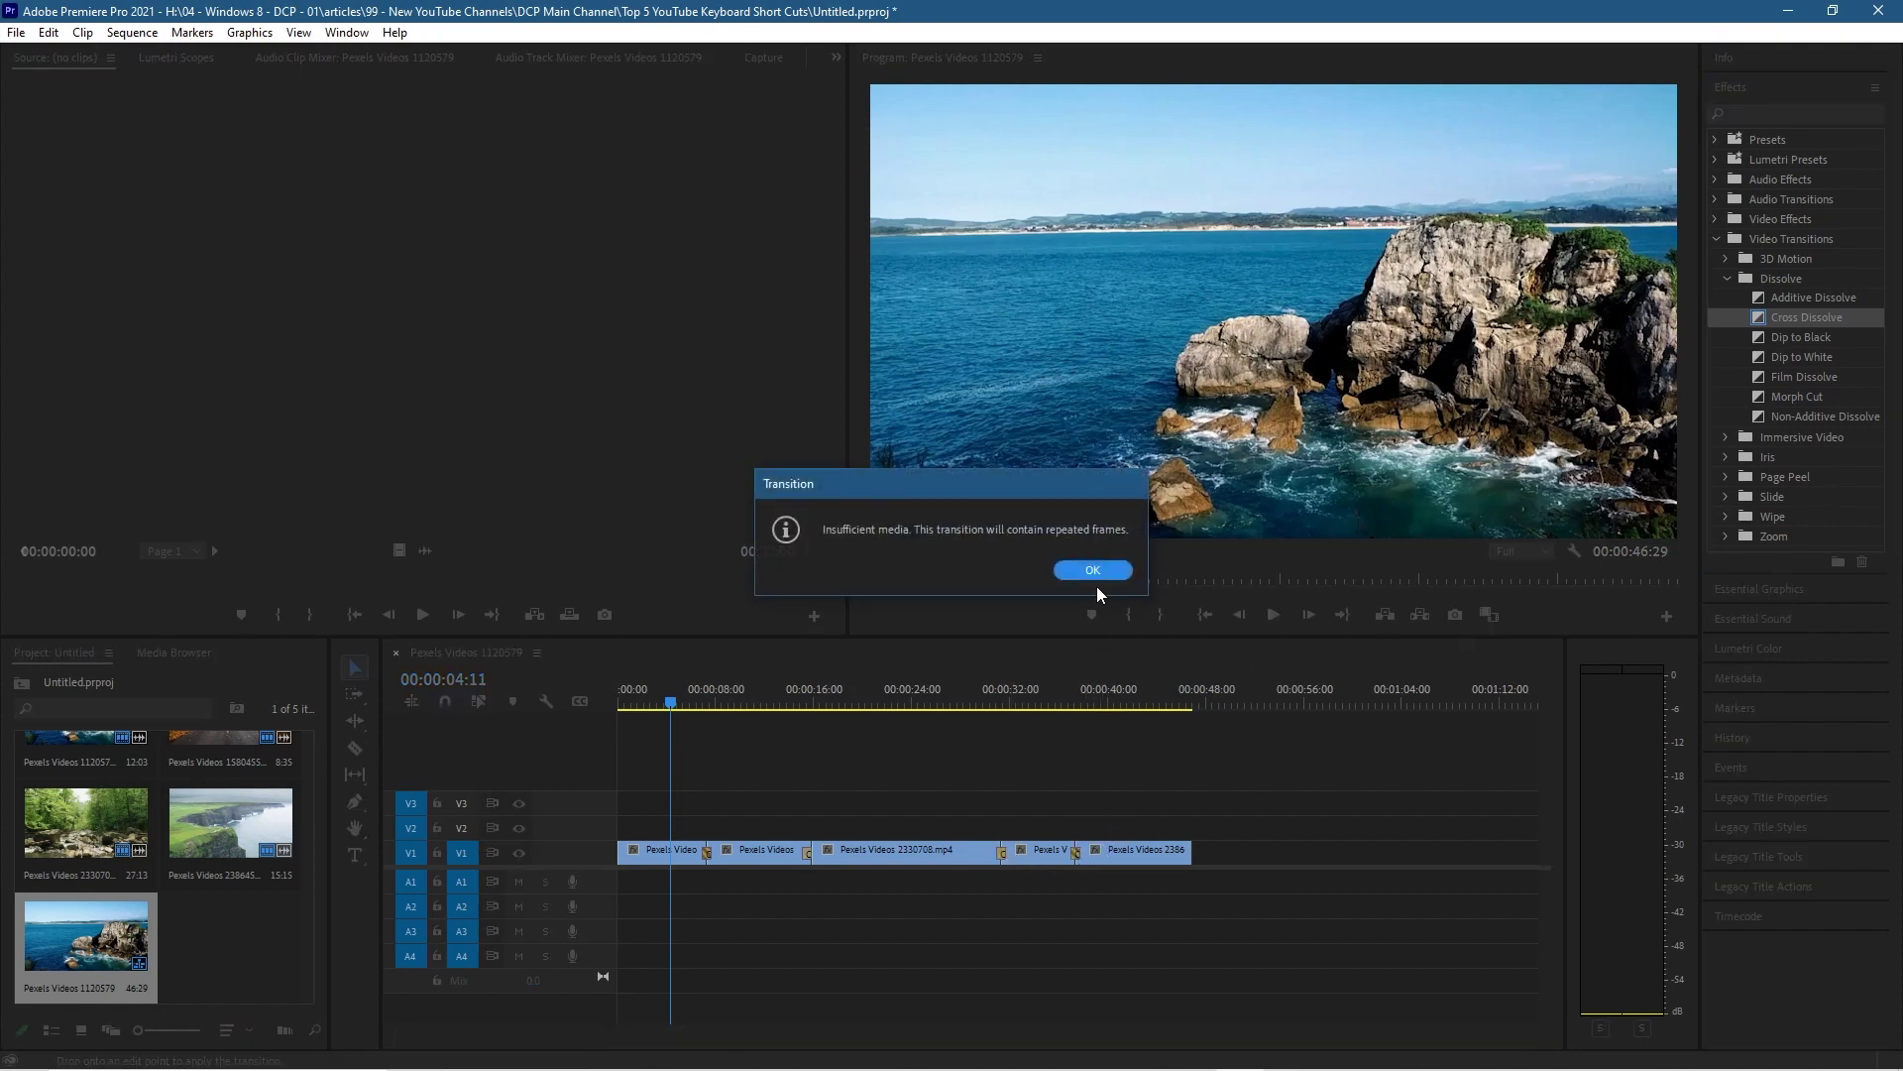
pyautogui.click(1094, 573)
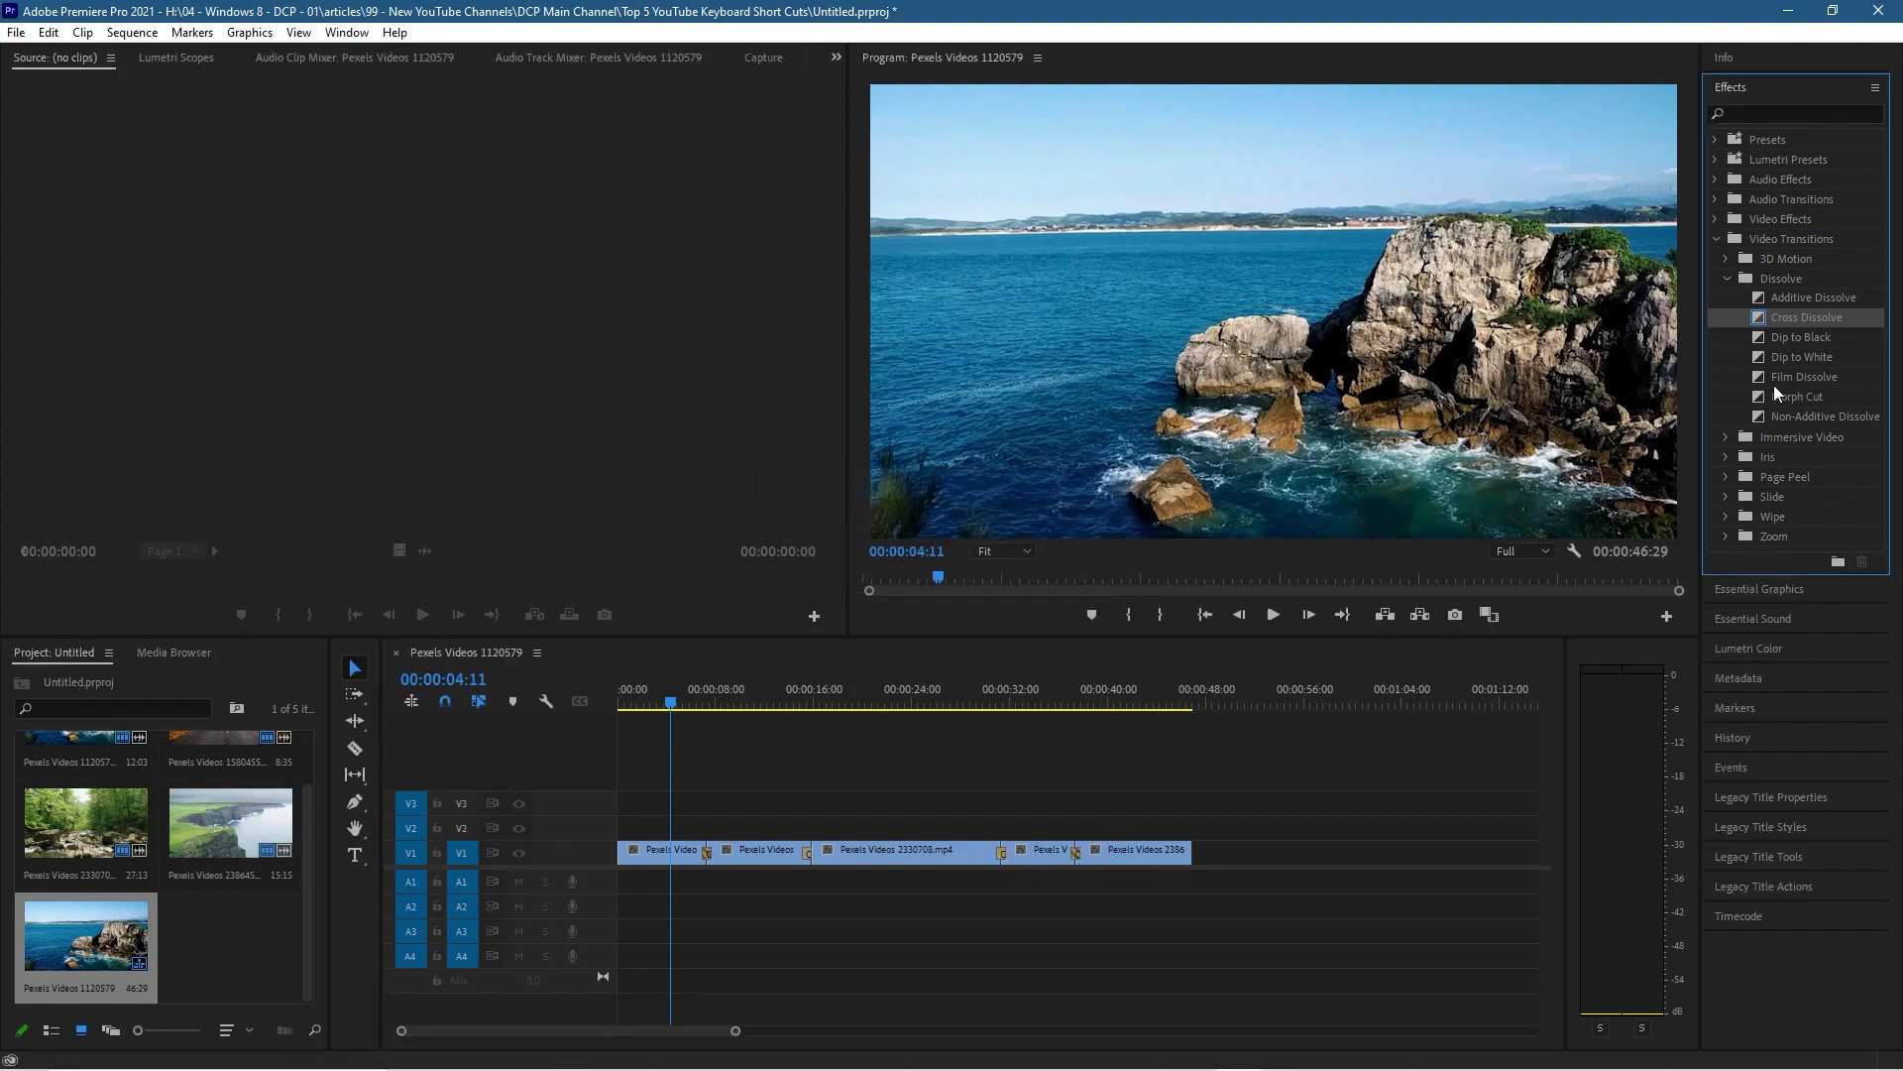
pyautogui.moveTo(1775, 323); pyautogui.dragTo(625, 852)
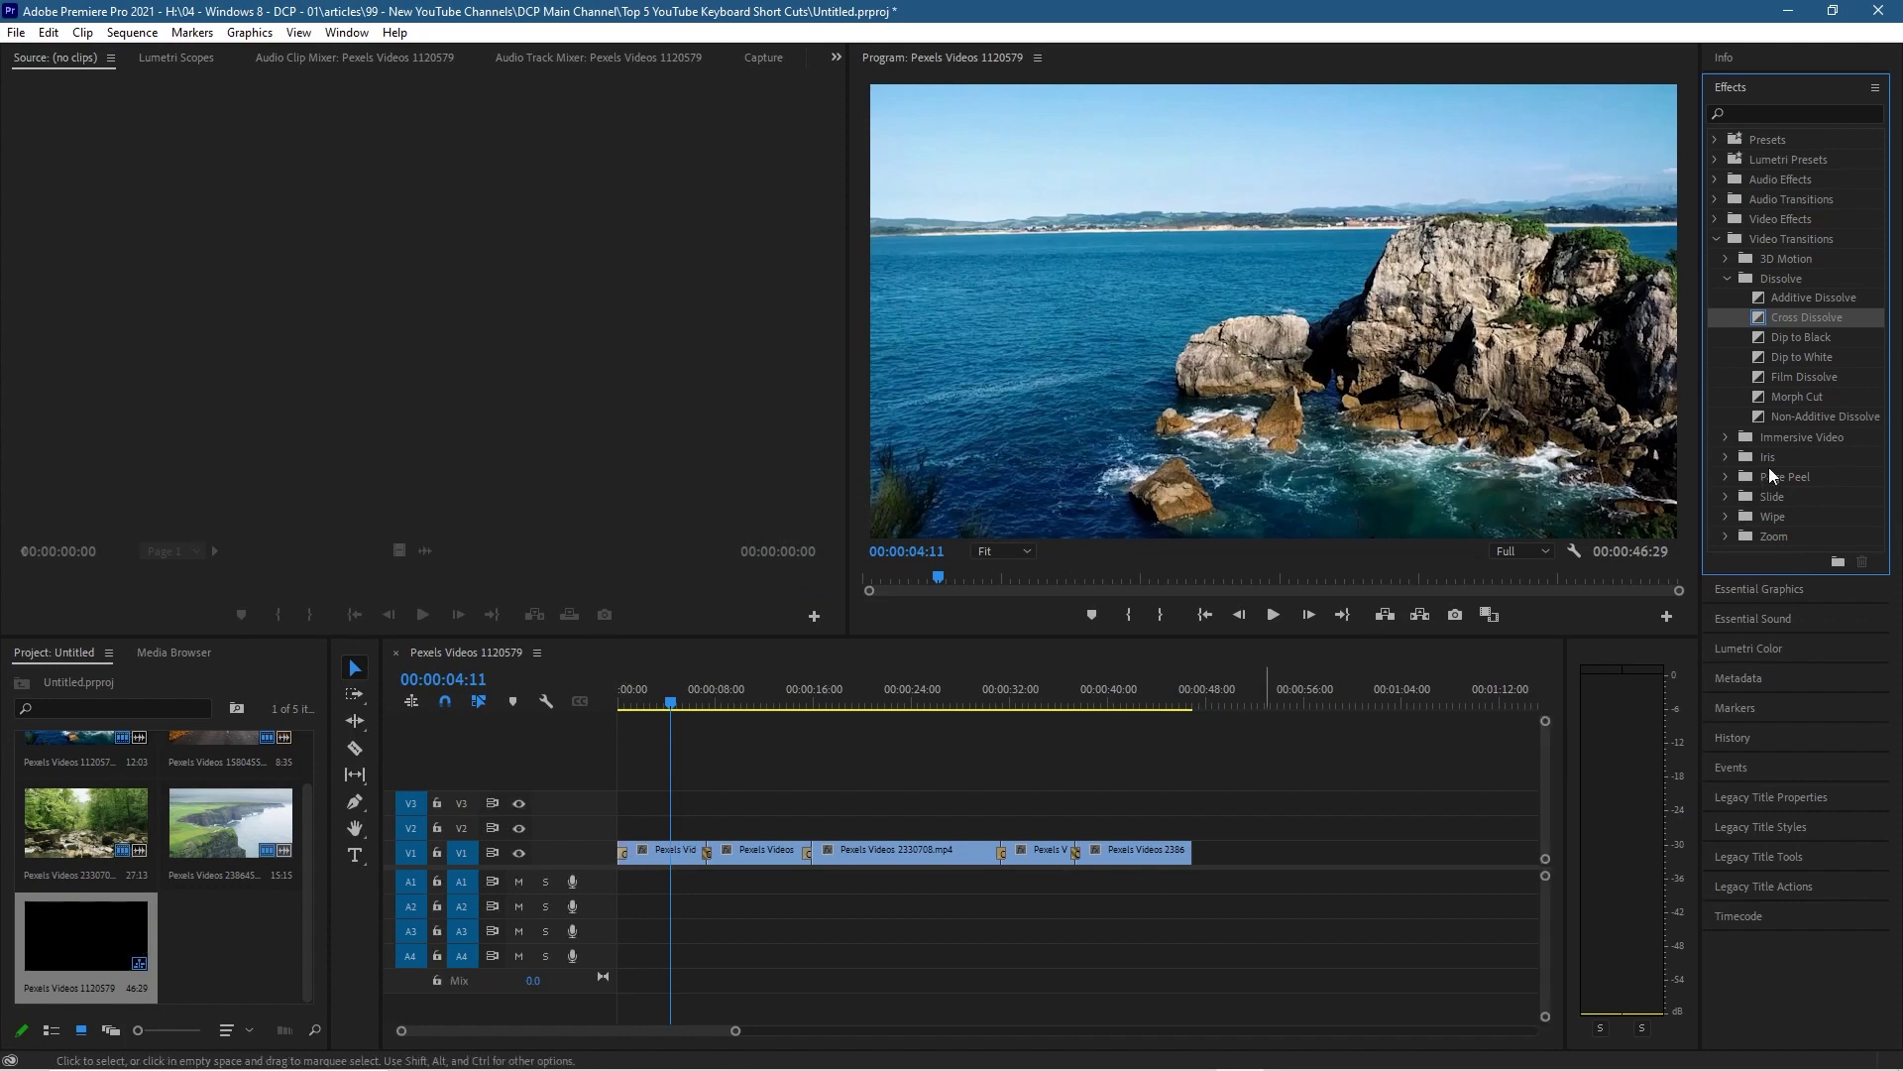
pyautogui.moveTo(1815, 316); pyautogui.dragTo(1189, 856)
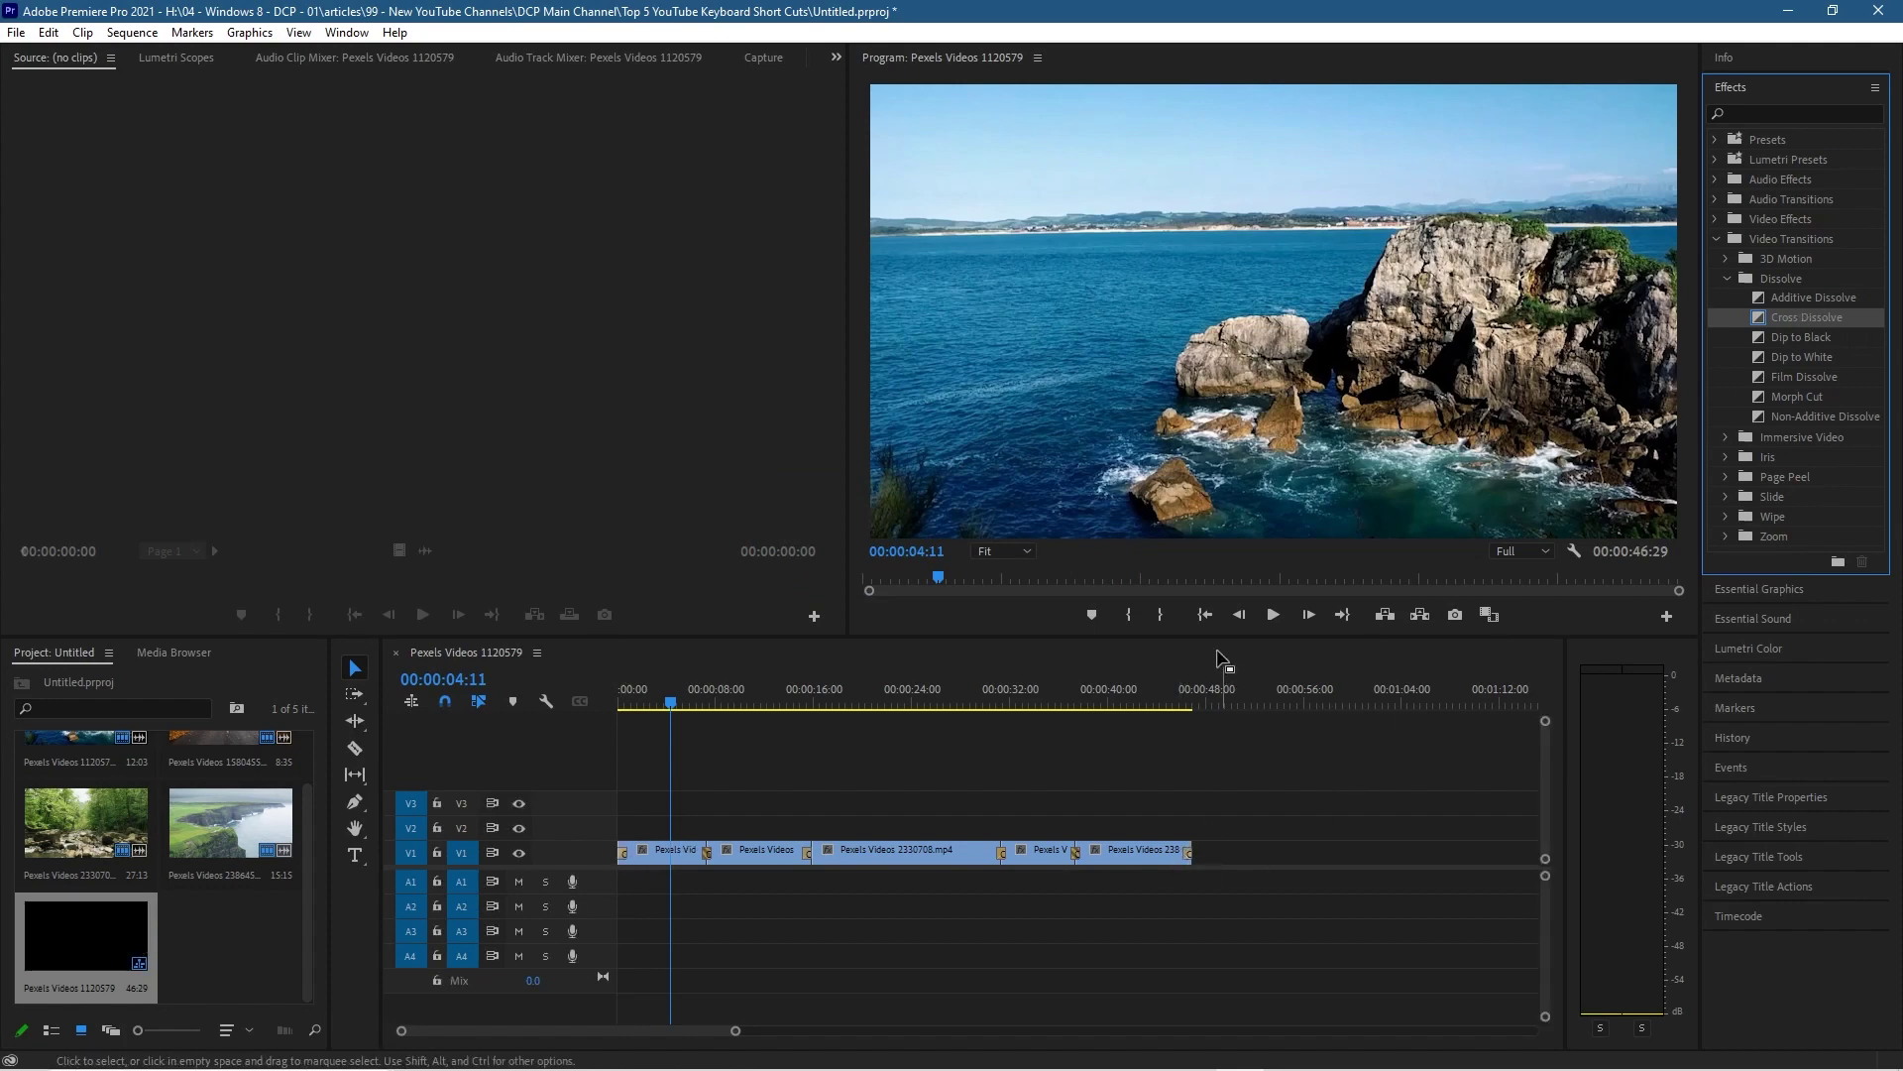
# Play the sequence from the beginning to review the cuts and transitions, stopping after the first dissolve between clips
pyautogui.click(1206, 613)
pyautogui.click(1273, 615)
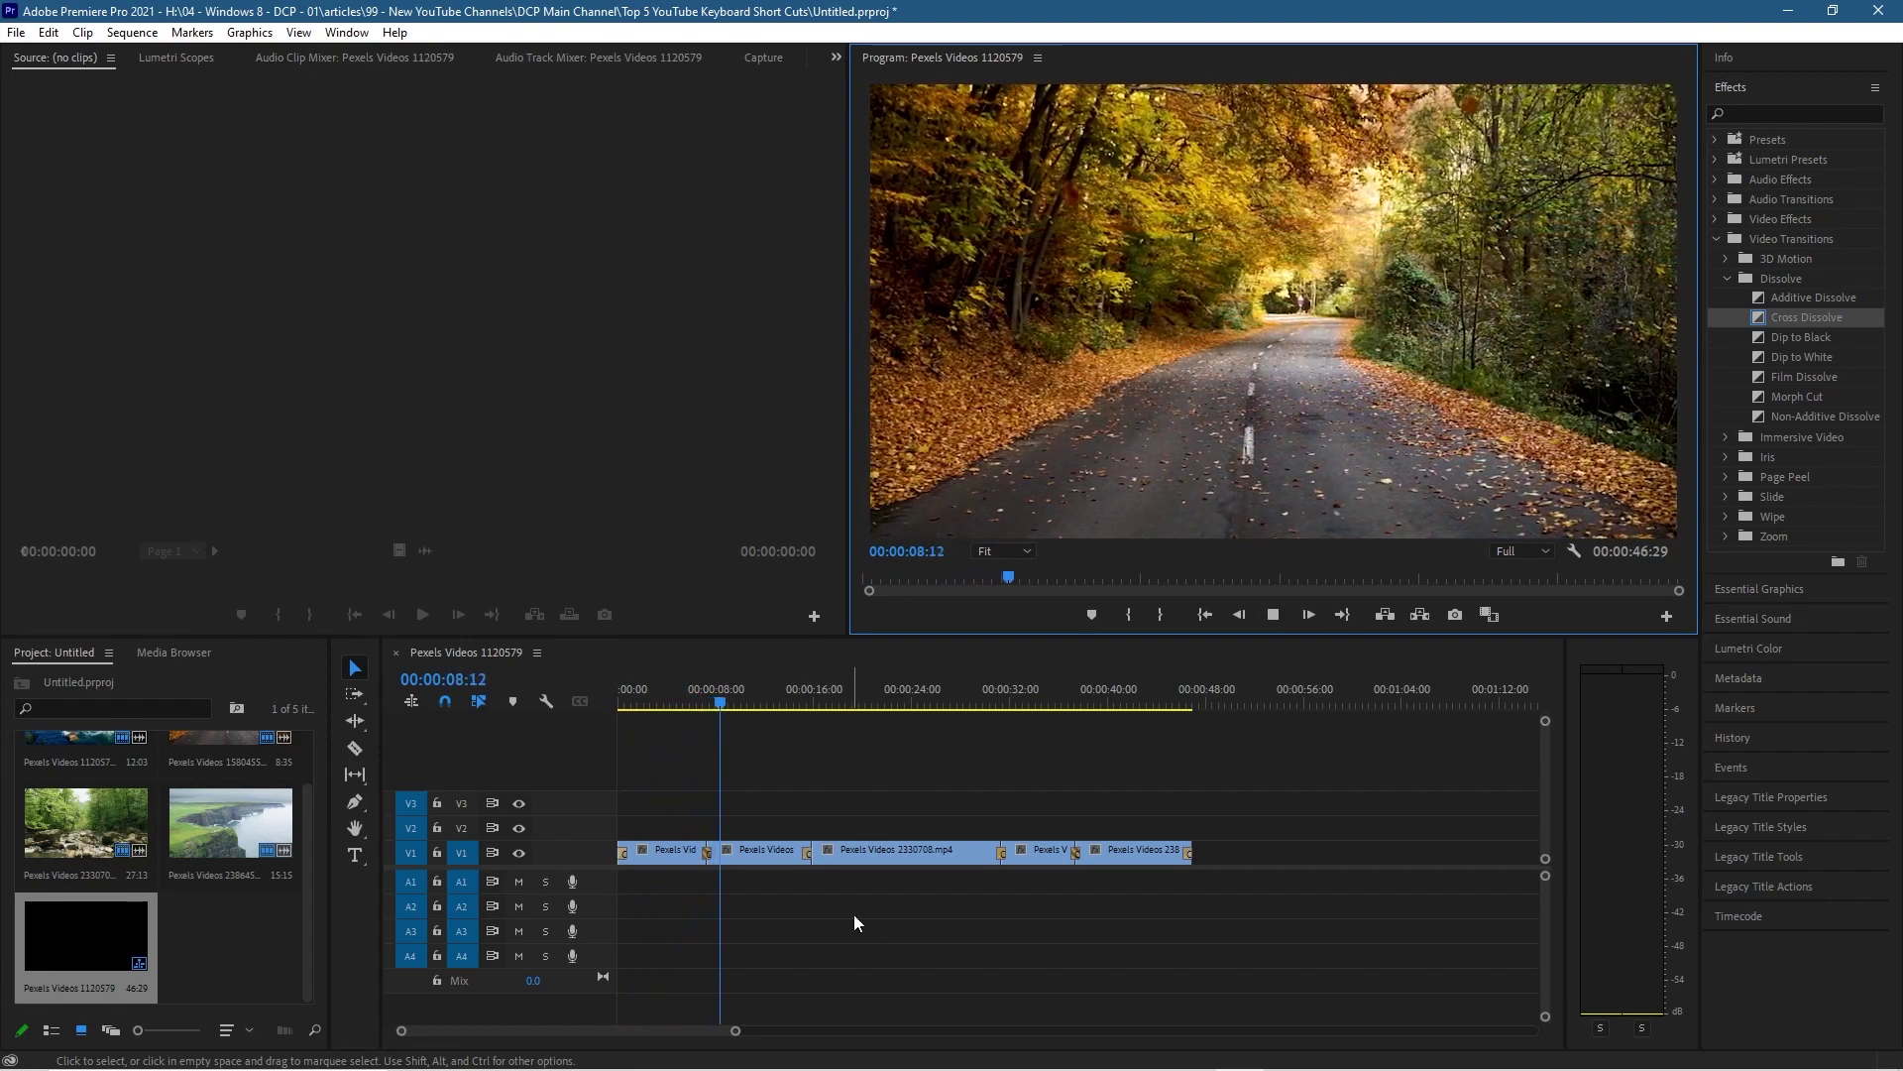
pyautogui.press('space')
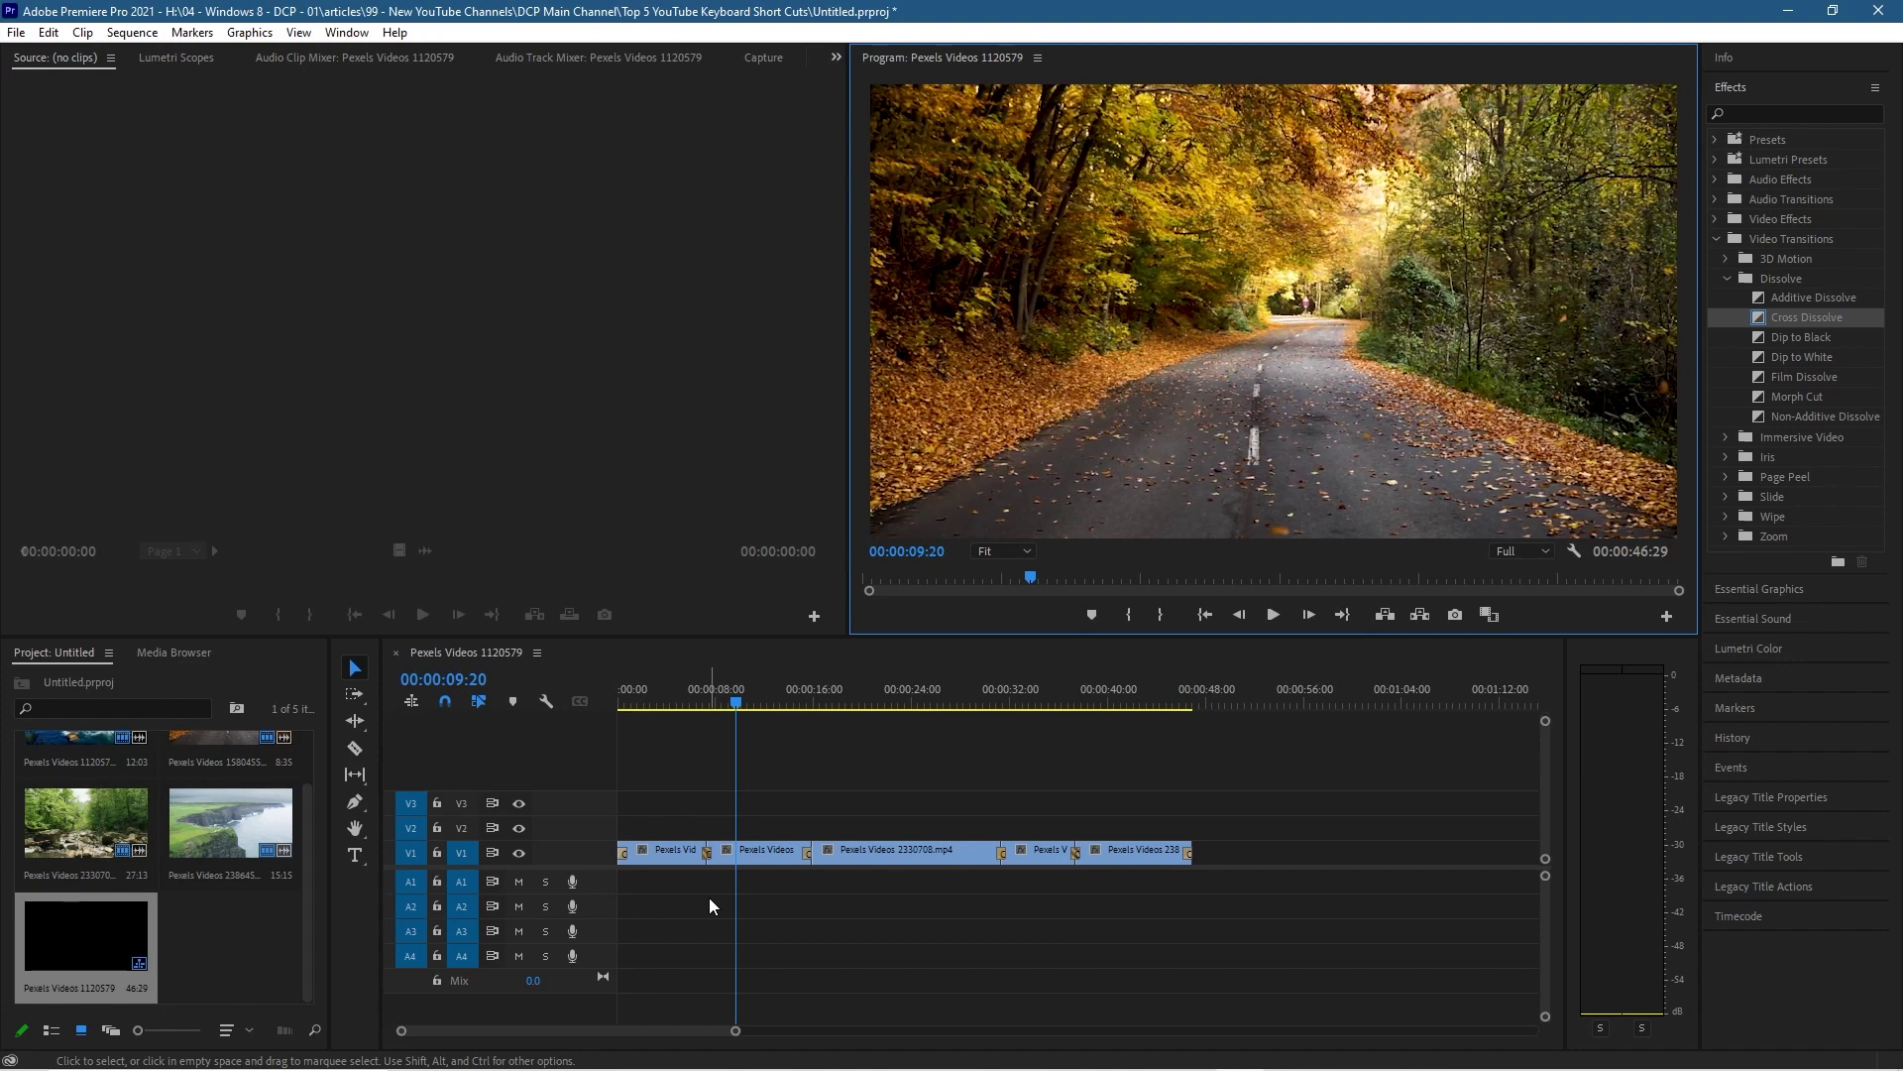
# Minimize the Premiere Pro and File Explorer windows to show the desktop
pyautogui.click(1788, 11)
pyautogui.click(1776, 109)
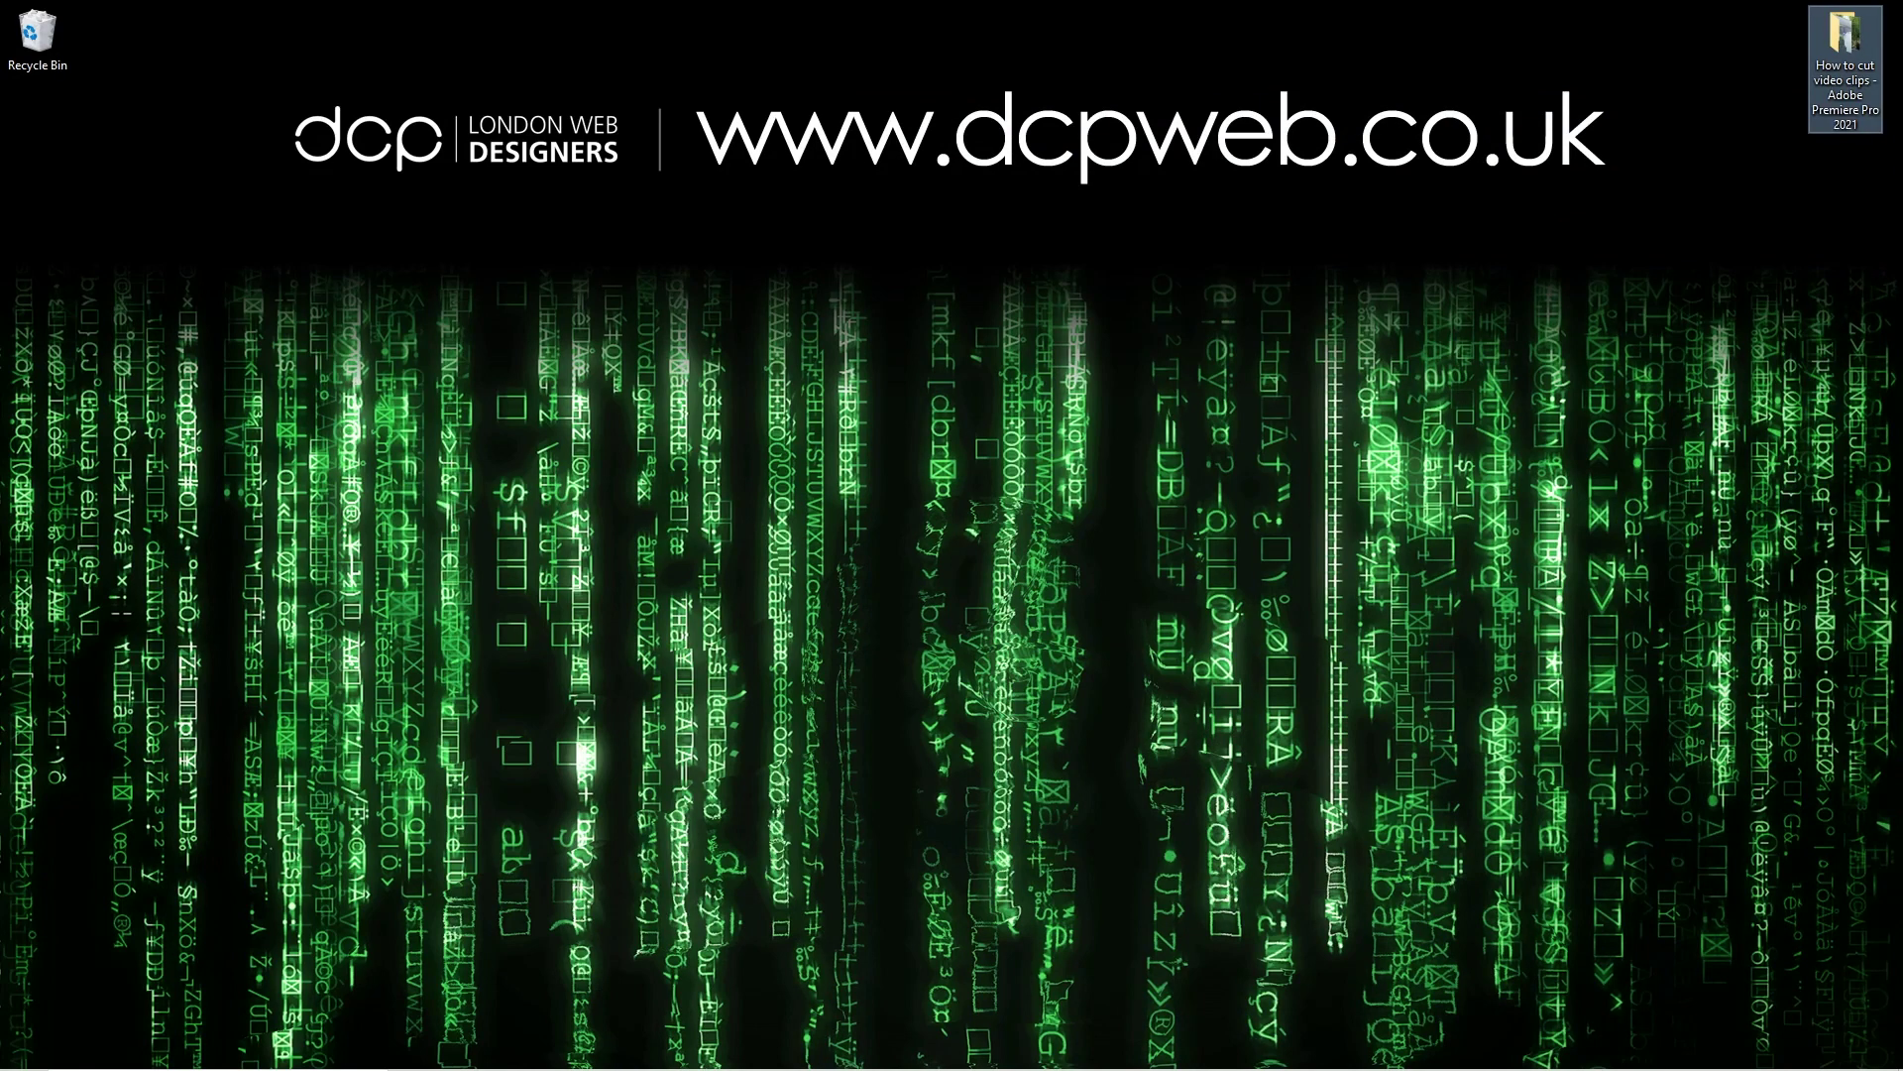